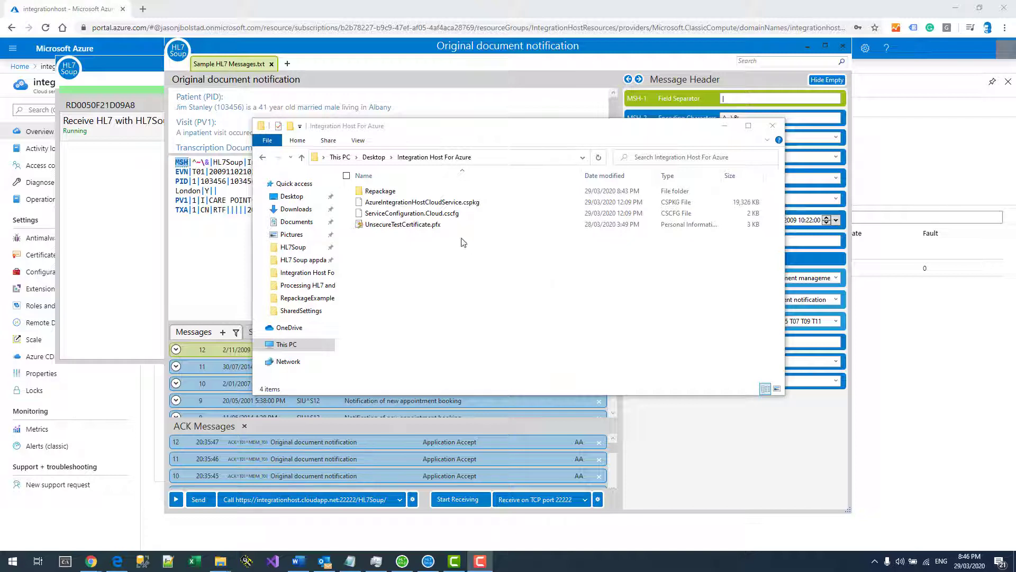
Open ServiceConfiguration.Cloud.cscfg in Notepad++ and select Certificate1's thumbprint on line 18, then bring up the Azure portal.
{"action": "right_click", "coordinate": [420, 216]}
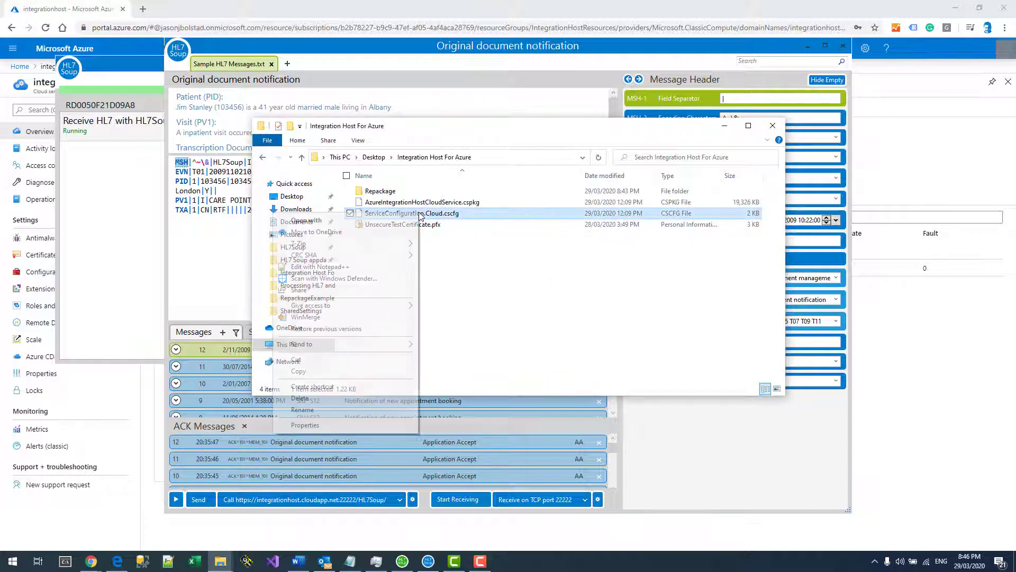
{"action": "left_click", "coordinate": [313, 267]}
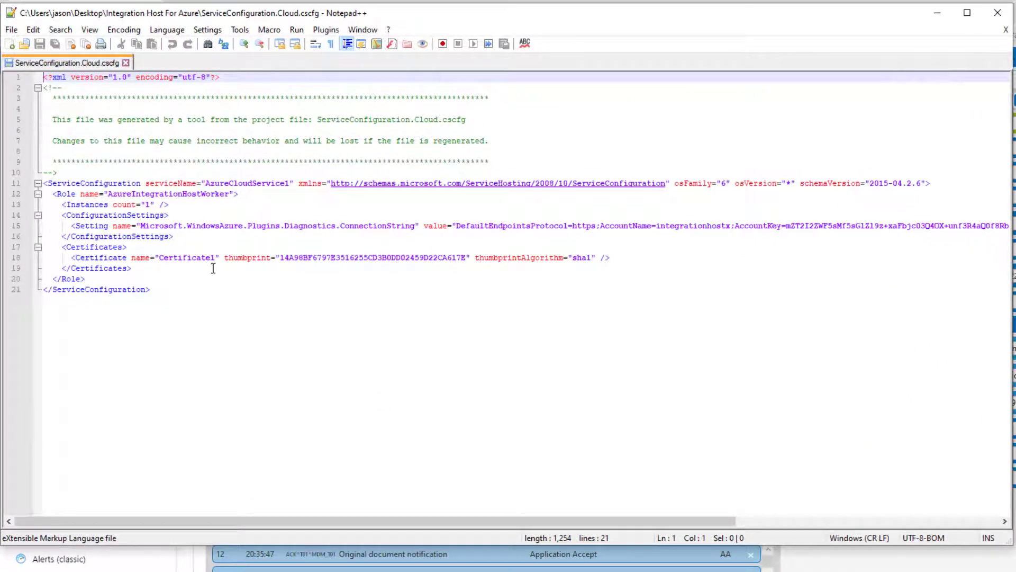
{"action": "left_click_drag", "start_coordinate": [281, 258], "coordinate": [468, 259]}
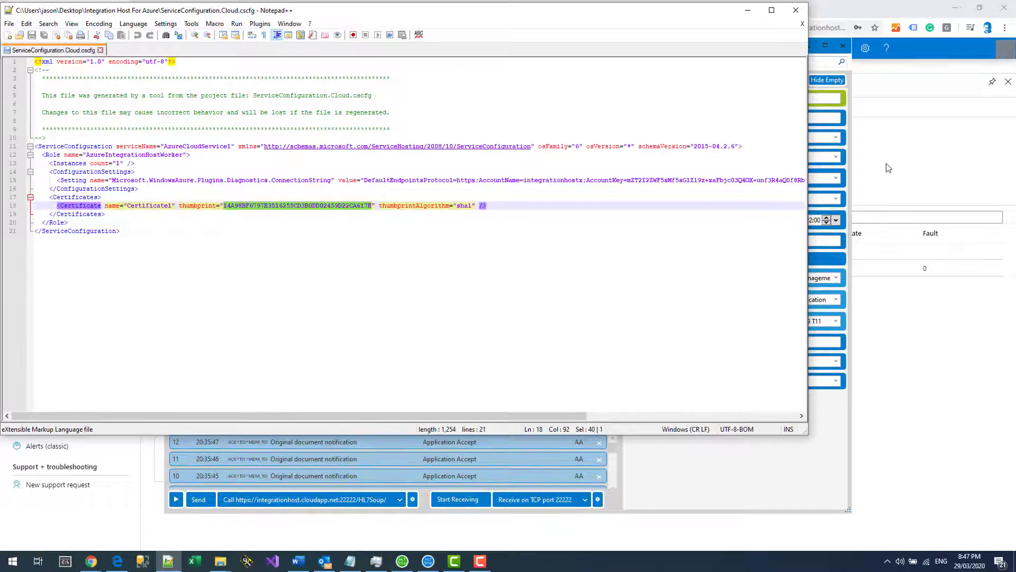
{"action": "left_click", "coordinate": [888, 168]}
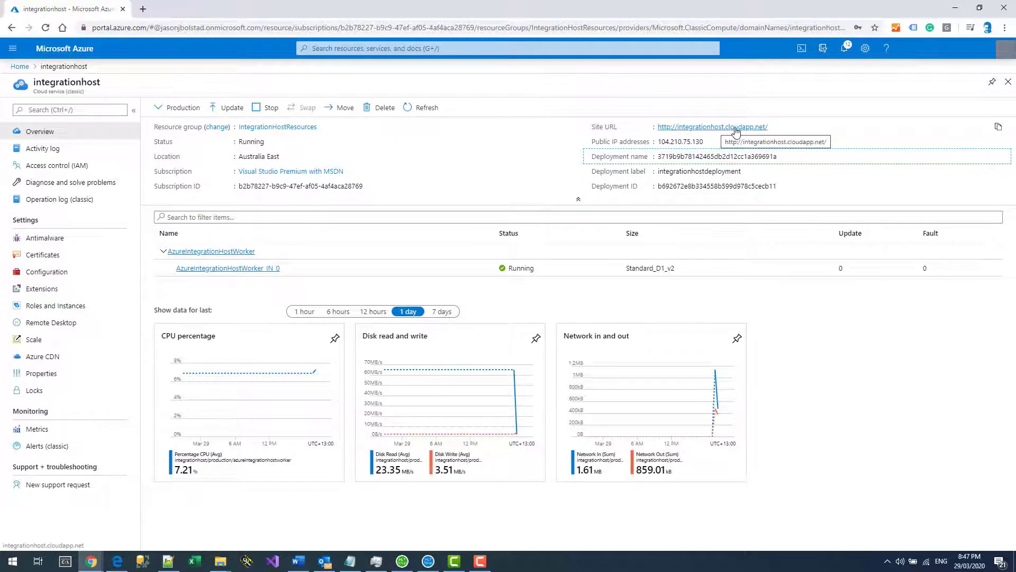
Glance at the HL7 Soup Integration Host window, then return to the cscfg file in Notepad++.
{"action": "left_click", "coordinate": [408, 560]}
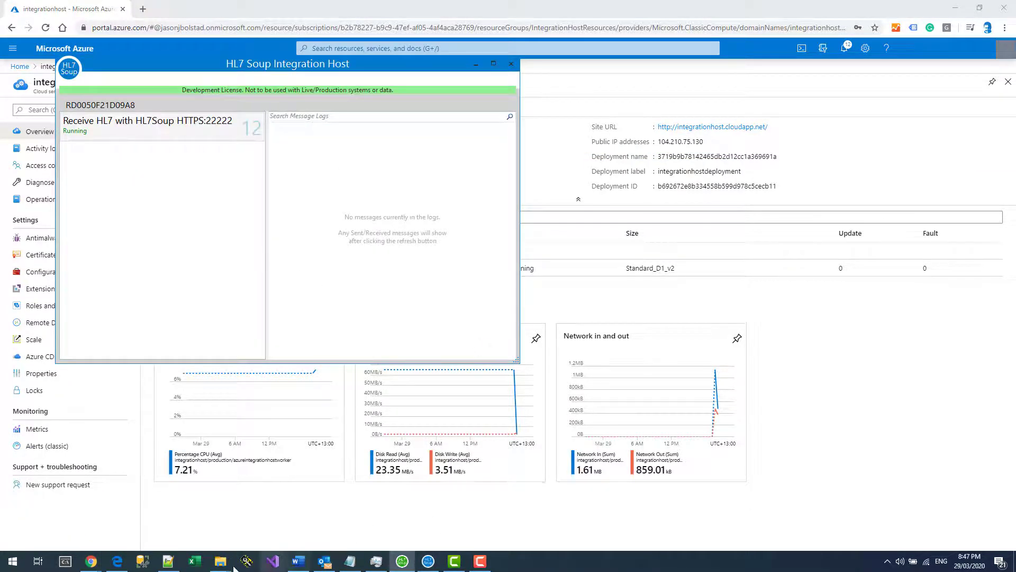
{"action": "left_click", "coordinate": [201, 511]}
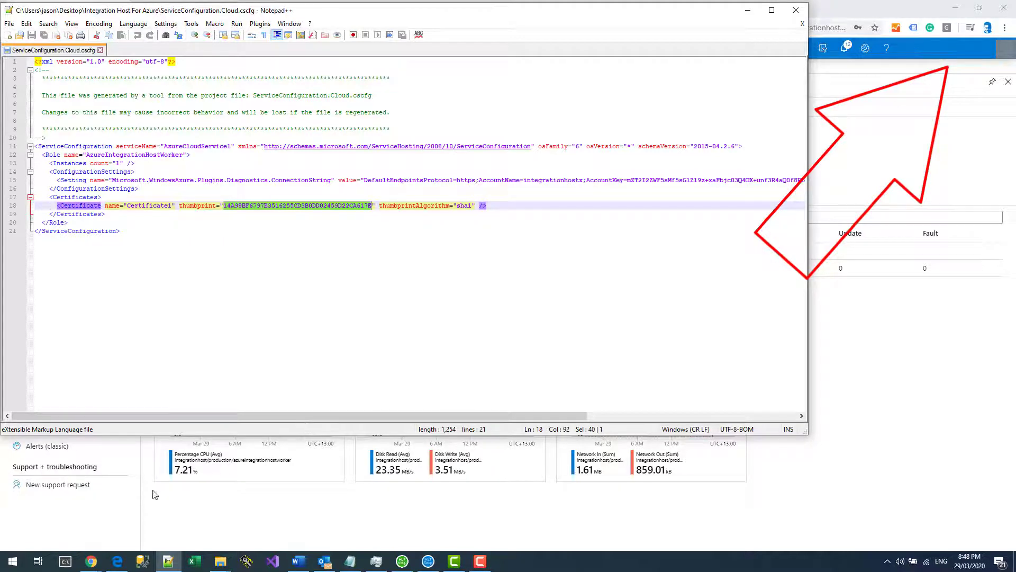
{"action": "left_click", "coordinate": [226, 565]}
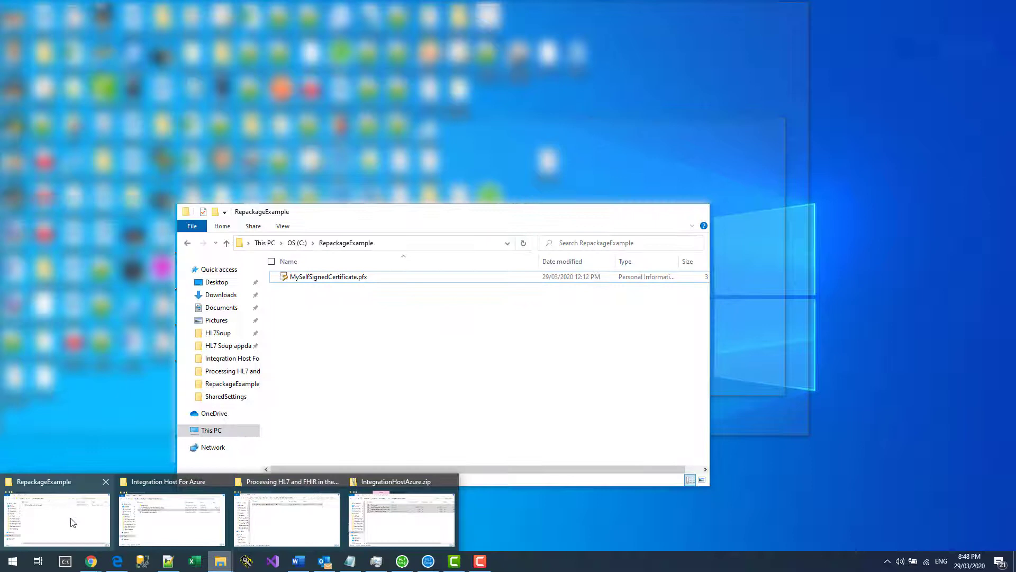
Check the RepackageExample folder path holding MySelfSignedCertificate.pfx, then return to the Azure portal.
{"action": "left_click", "coordinate": [73, 522]}
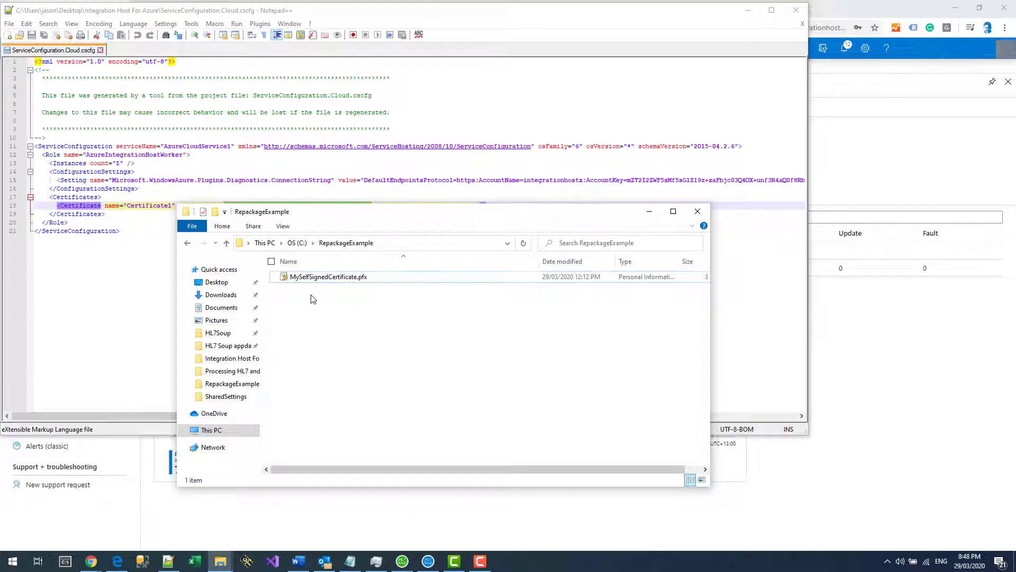
{"action": "left_click", "coordinate": [392, 244]}
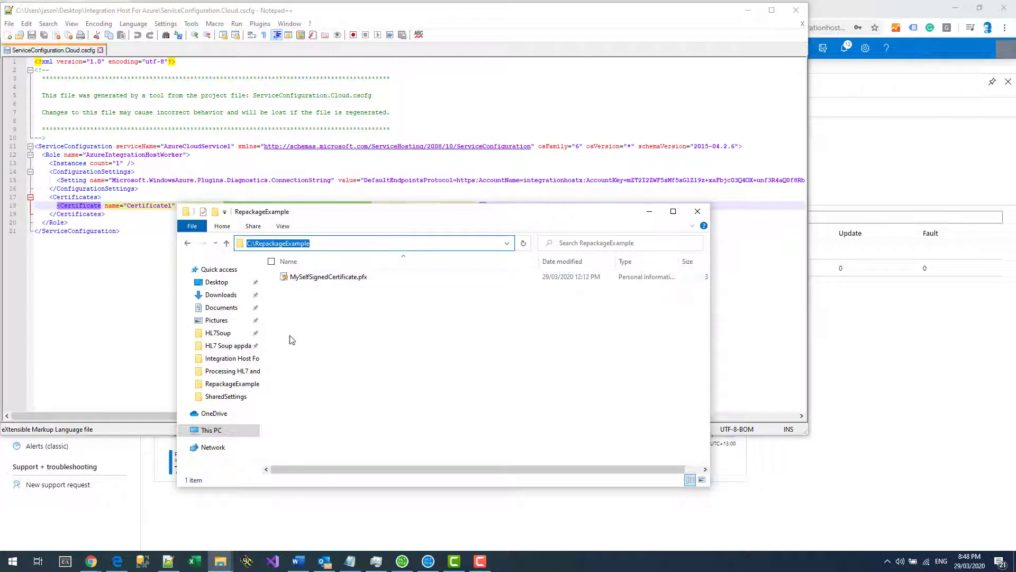
{"action": "mouse_move", "coordinate": [98, 562]}
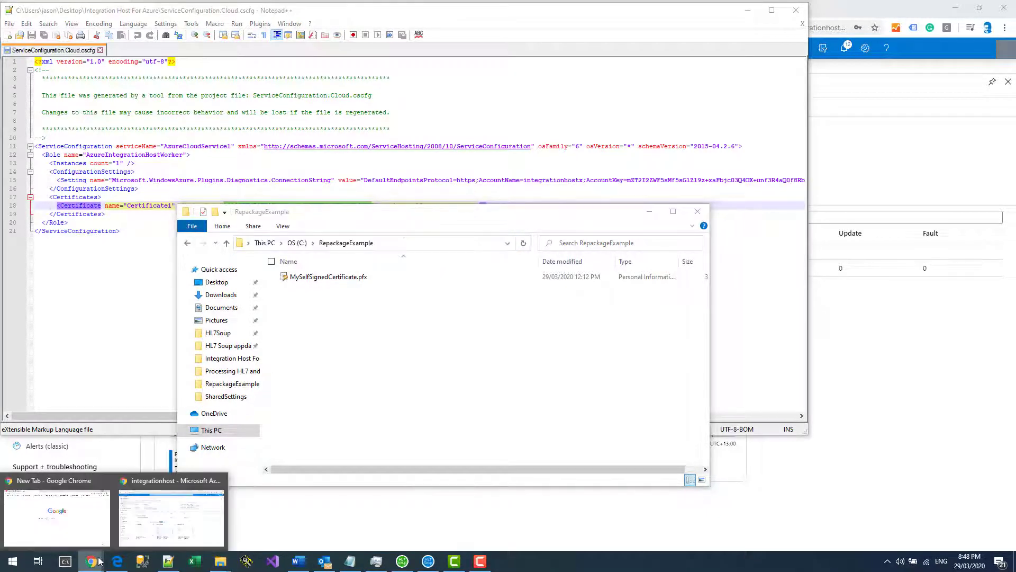
{"action": "left_click", "coordinate": [170, 508]}
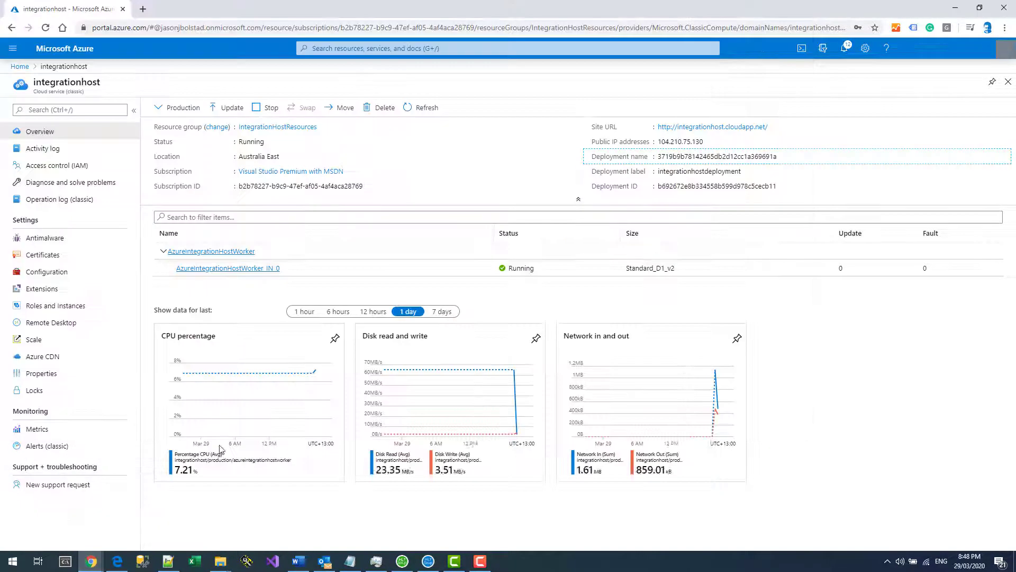
Upload MySelfSignedCertificate.pfx with its password to integrationhost's certificates and select the new thumbprint.
{"action": "left_click", "coordinate": [43, 258]}
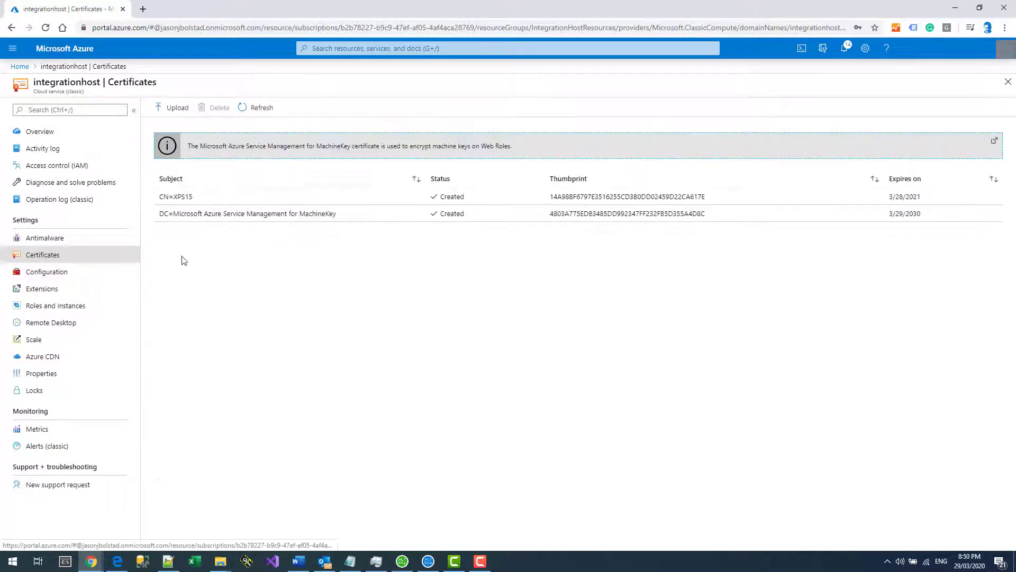
{"action": "left_click", "coordinate": [177, 107]}
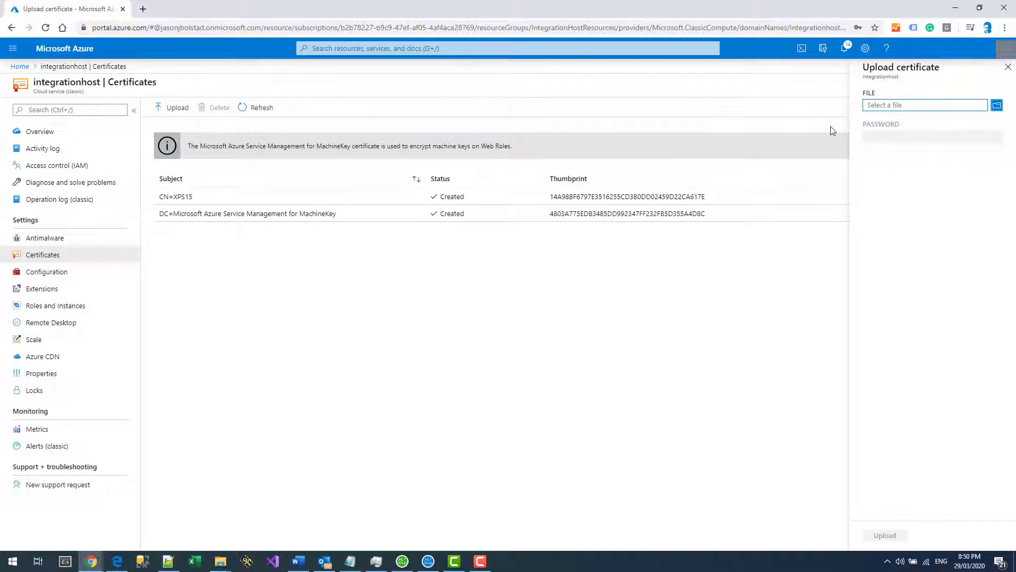
{"action": "left_click", "coordinate": [997, 105]}
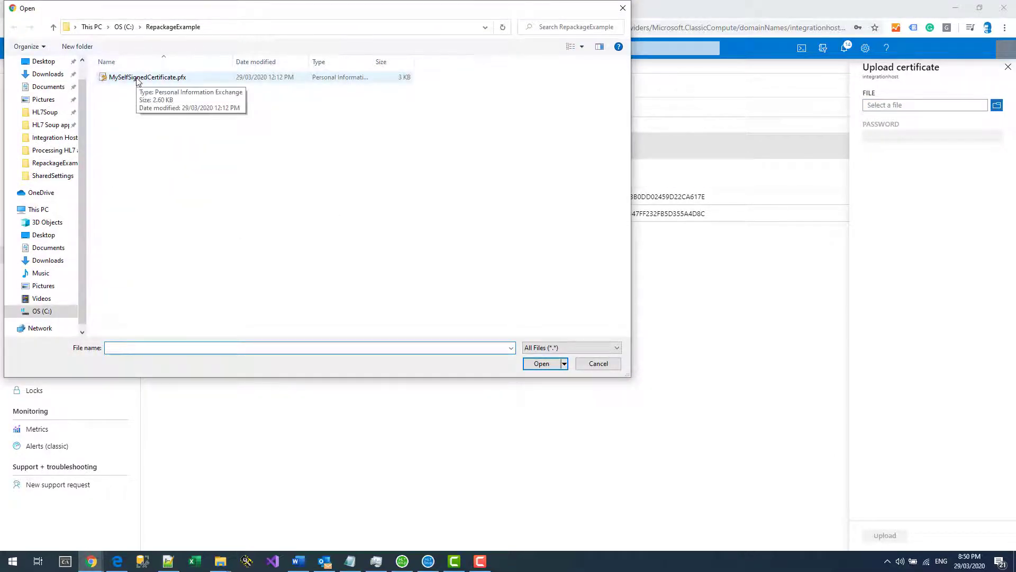
{"action": "double_click", "coordinate": [136, 78]}
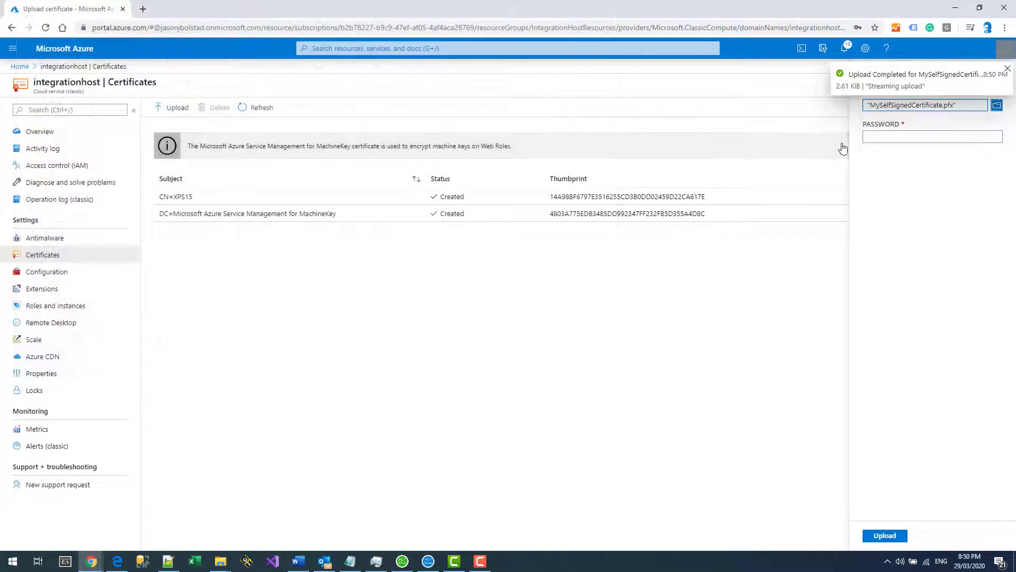
{"action": "left_click", "coordinate": [868, 137]}
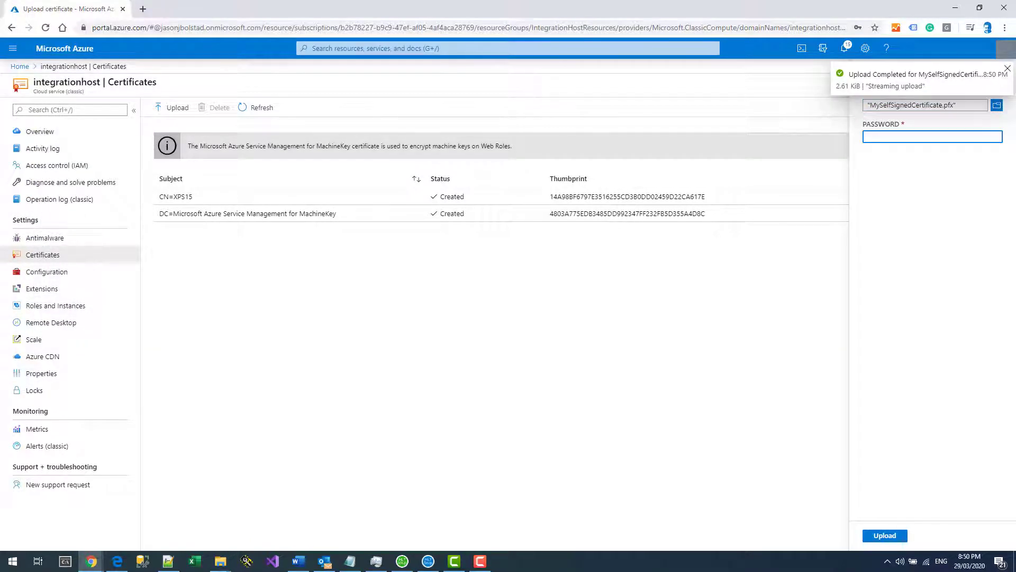
{"action": "type", "text": "•••••••"}
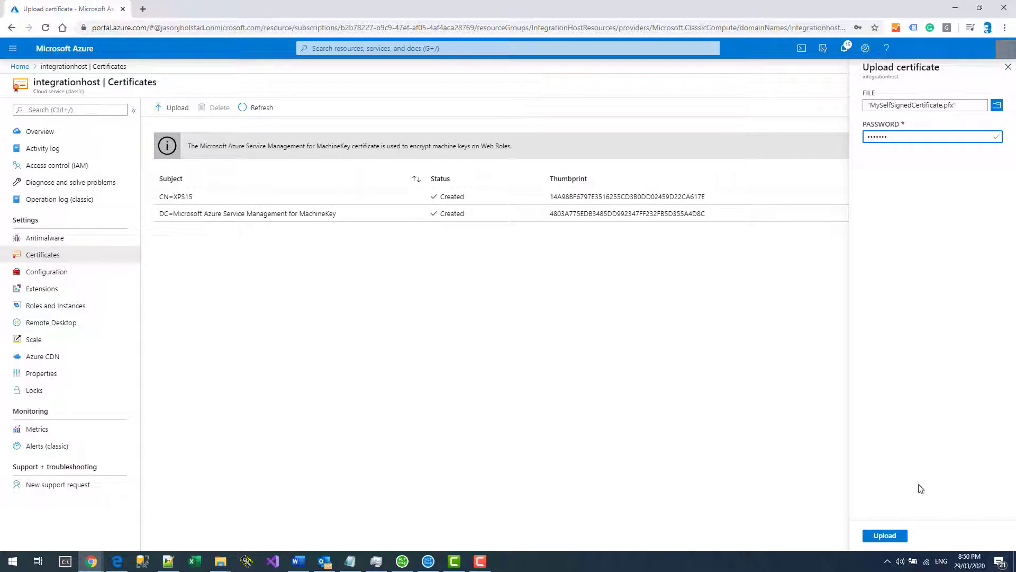
{"action": "left_click", "coordinate": [884, 535]}
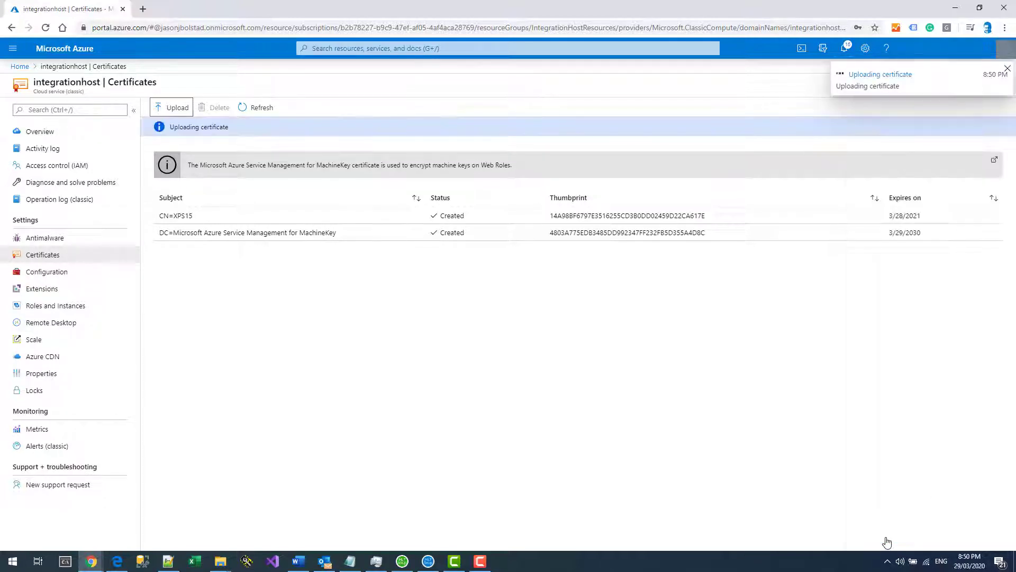
{"action": "left_click", "coordinate": [261, 107]}
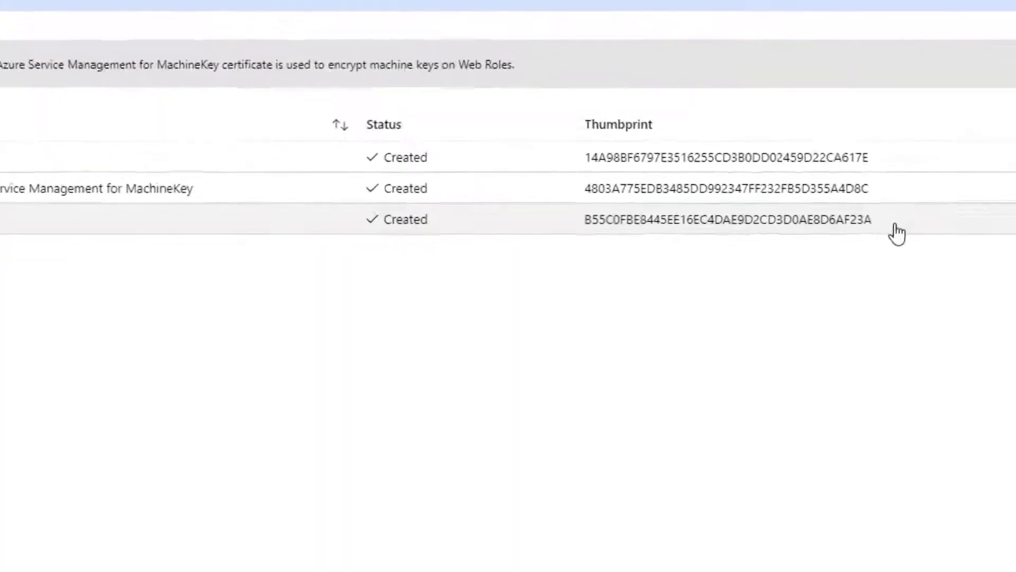
{"action": "left_click_drag", "start_coordinate": [897, 232], "coordinate": [589, 225]}
{"action": "key", "text": "ctrl+c"}
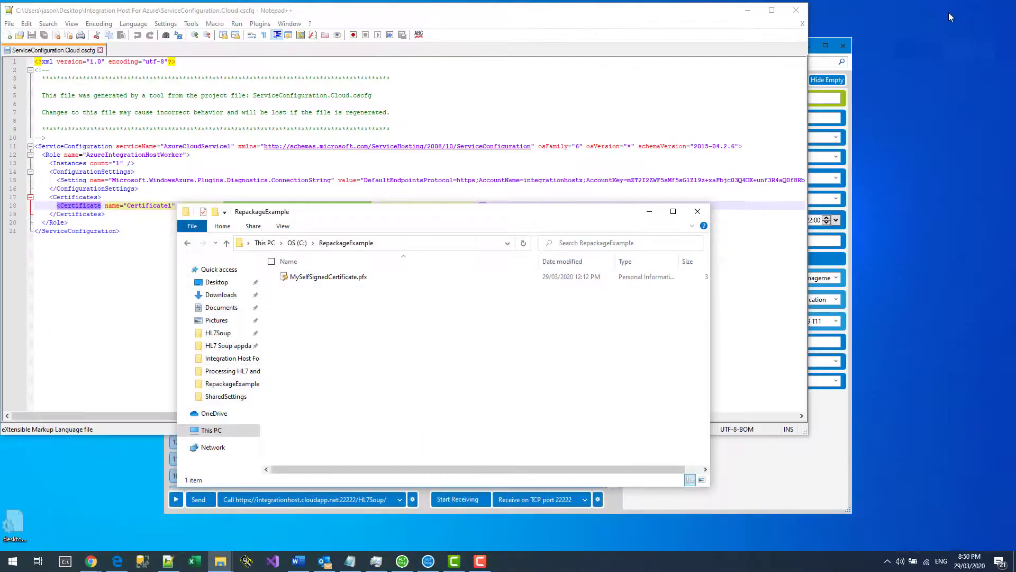
Replace Certificate1's thumbprint with B55C0FBE8445EE16EC4DAE9D2CD3D0AE8D6AF23A and save the cscfg file.
{"action": "left_click", "coordinate": [97, 284]}
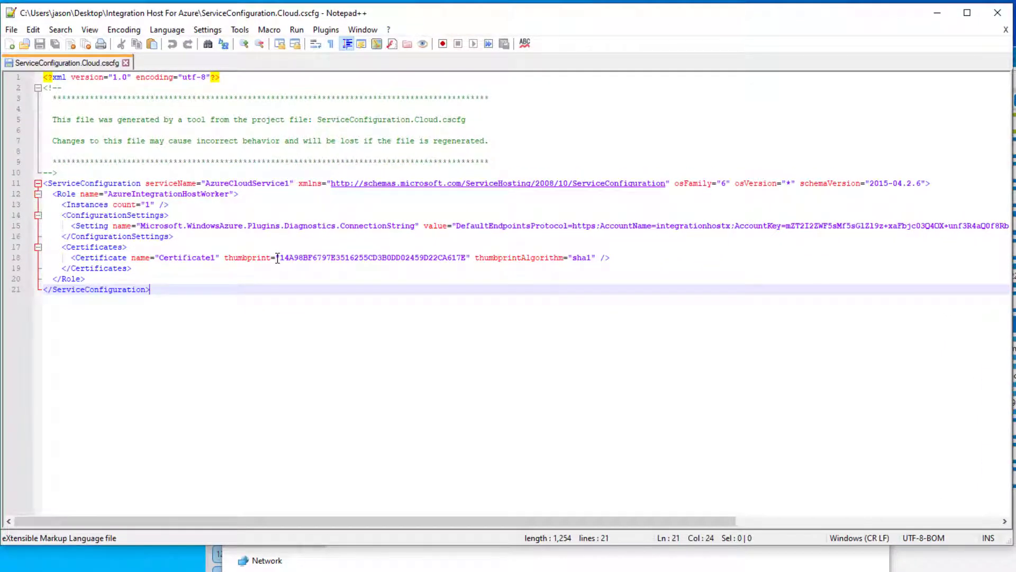
{"action": "left_click", "coordinate": [282, 258]}
{"action": "left_click_drag", "start_coordinate": [282, 258], "coordinate": [468, 261]}
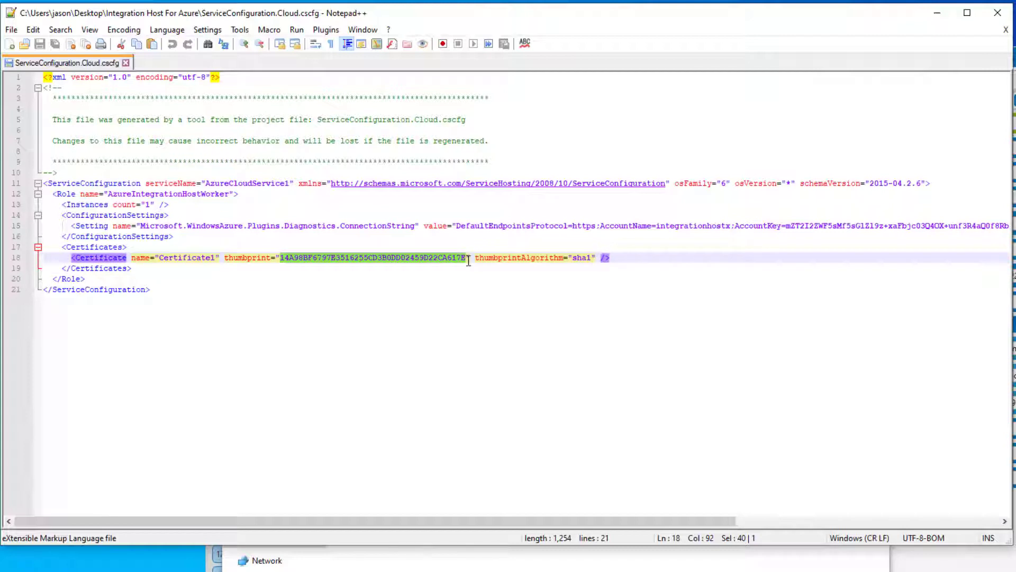
{"action": "key", "text": "ctrl+v"}
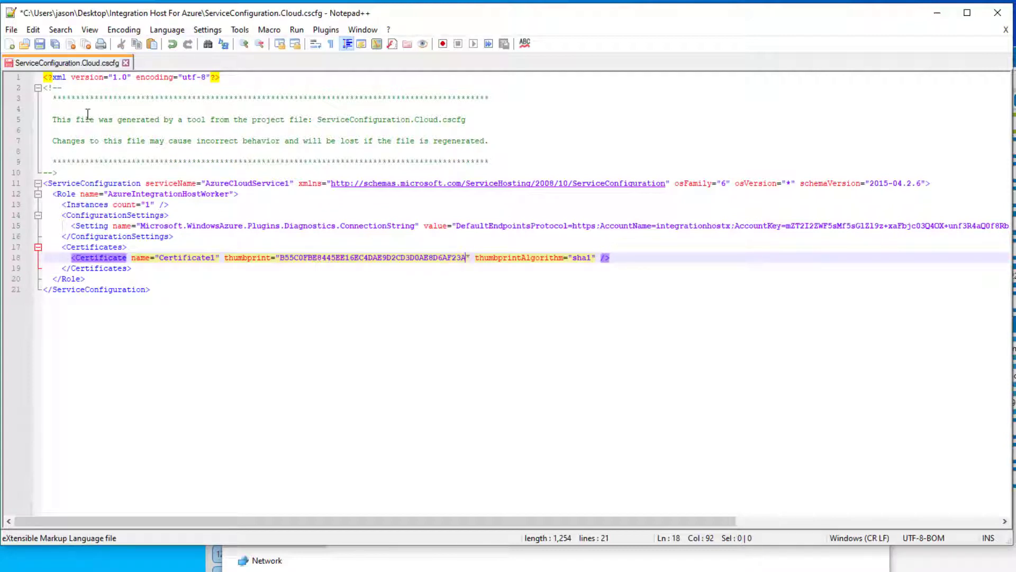
{"action": "left_click", "coordinate": [40, 45]}
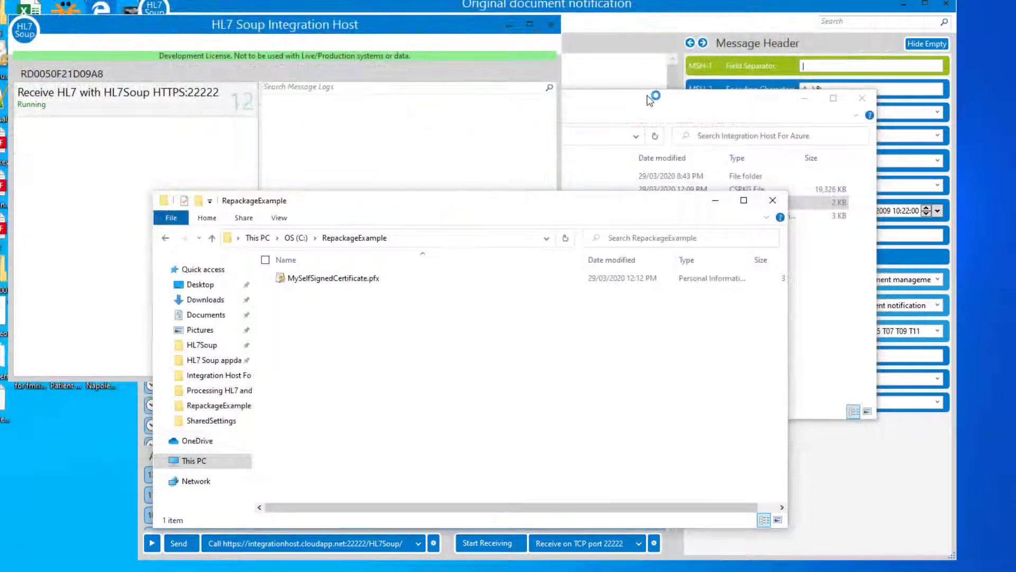
Check the HL7 receiver's message log, then return to the Integration Host For Azure folder.
{"action": "left_click", "coordinate": [650, 100]}
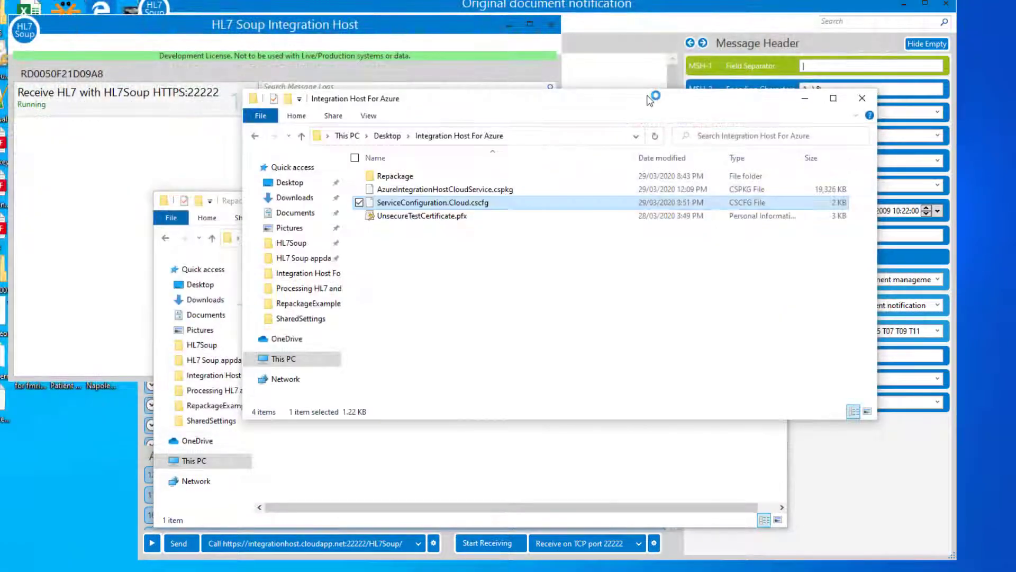
{"action": "left_click", "coordinate": [547, 266]}
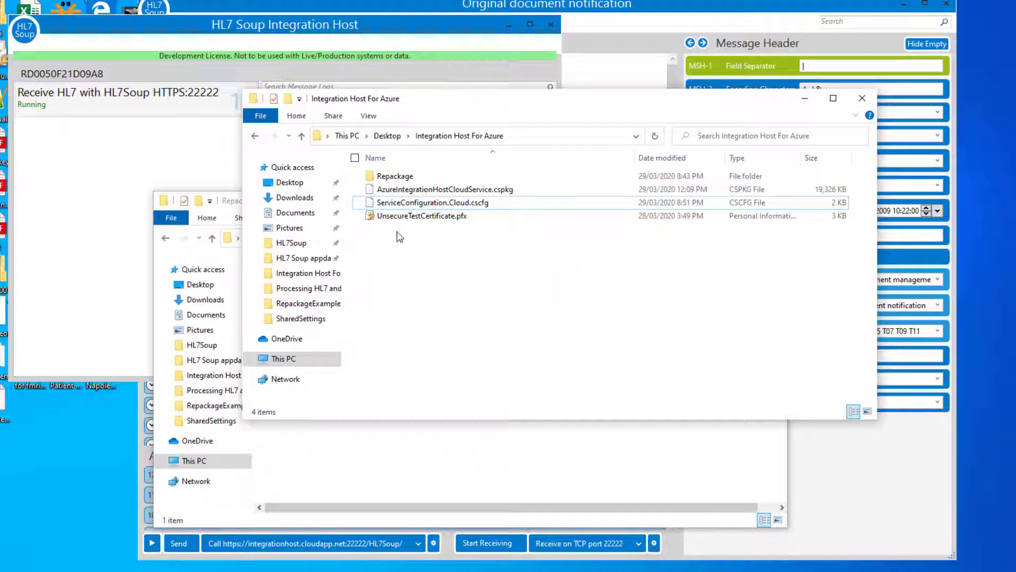
{"action": "left_click", "coordinate": [185, 96]}
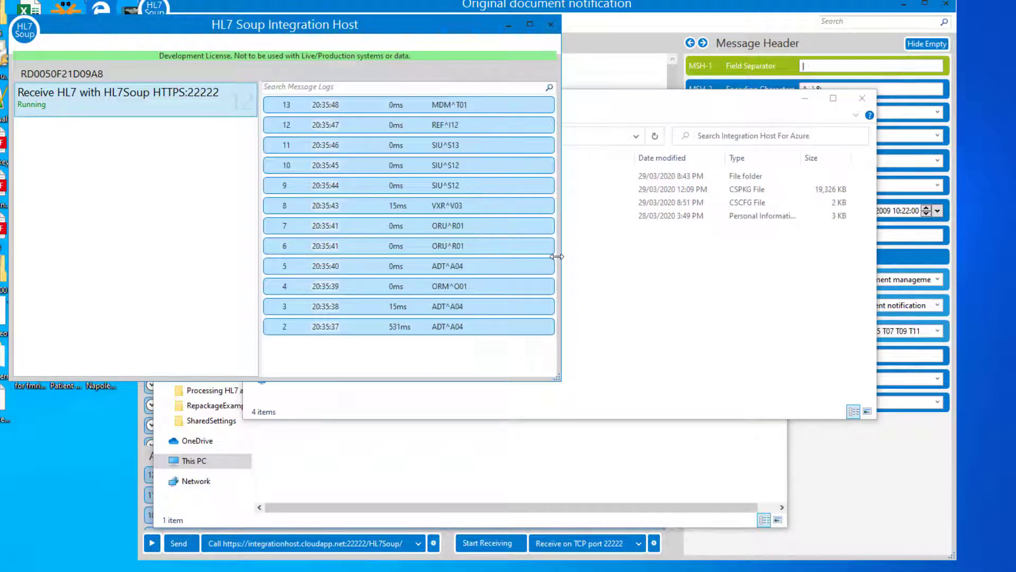
{"action": "left_click", "coordinate": [572, 267]}
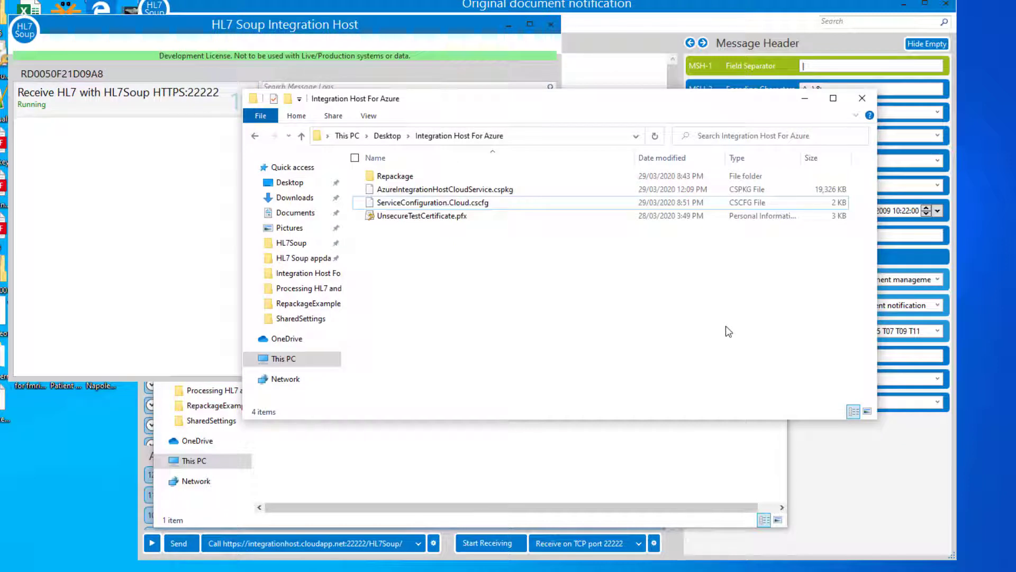
Copy AzureIntegrationHostCloudService.cspkg and the Repackage folder, then switch to the RepackageExample window.
{"action": "left_click", "coordinate": [401, 189]}
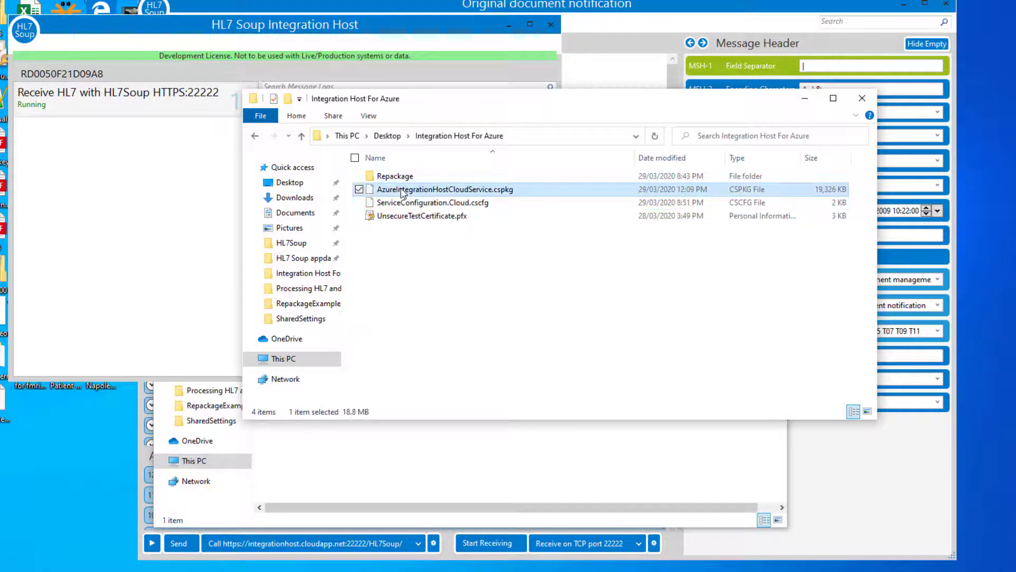
{"action": "left_click", "coordinate": [406, 179], "text": "ctrl"}
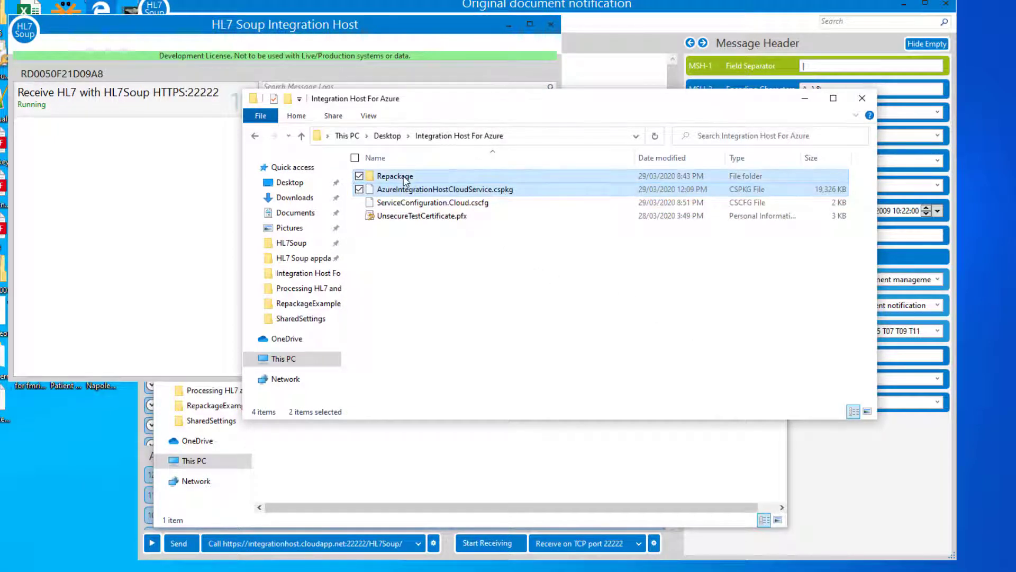
{"action": "right_click", "coordinate": [404, 179]}
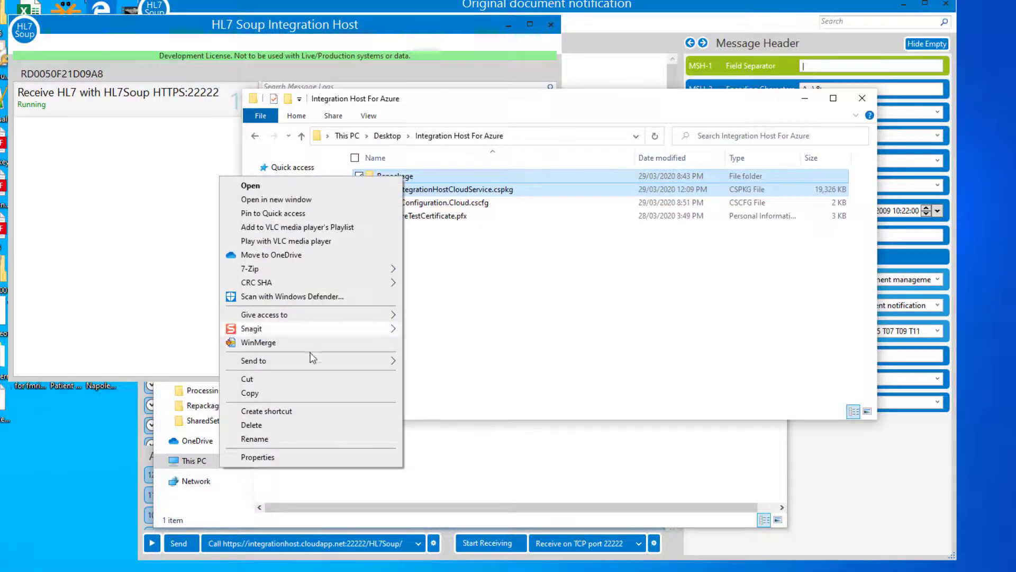
{"action": "left_click", "coordinate": [251, 390]}
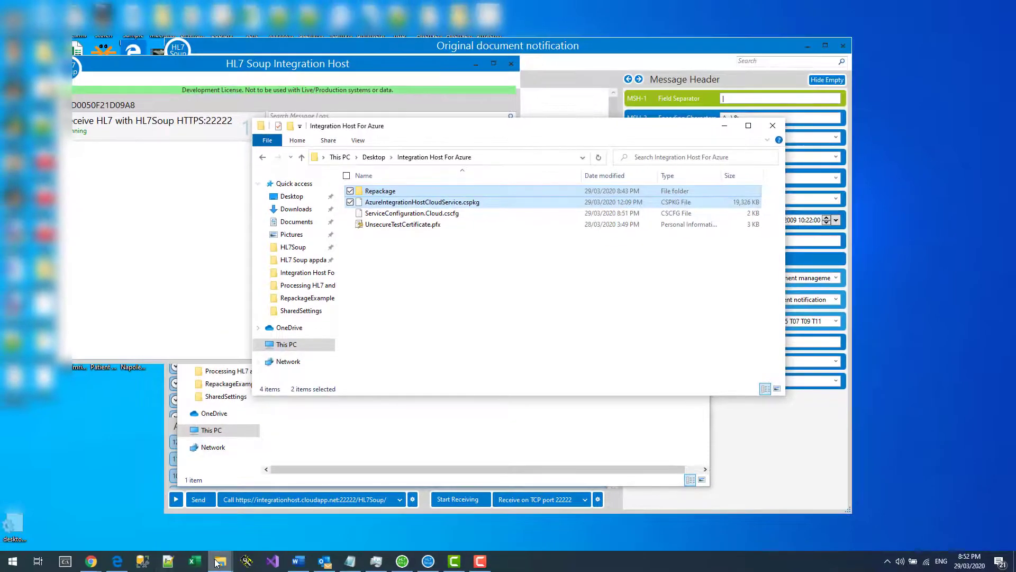
{"action": "mouse_move", "coordinate": [219, 565]}
{"action": "left_click", "coordinate": [73, 522]}
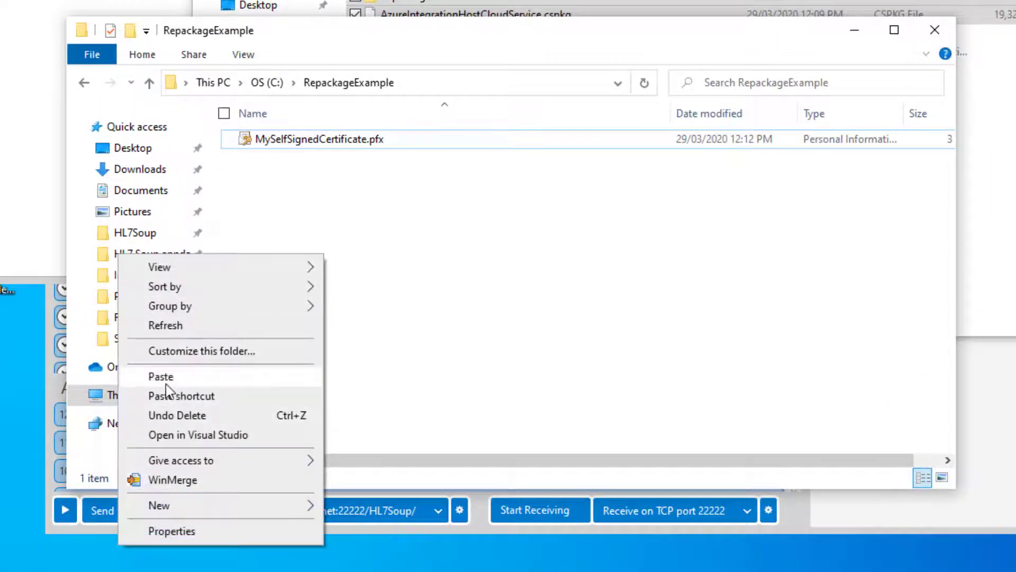
Paste both items into RepackageExample and rename the package to AzureIntegrationHostCloudService.cspkg.zip.
{"action": "left_click", "coordinate": [166, 381]}
{"action": "left_click", "coordinate": [383, 276]}
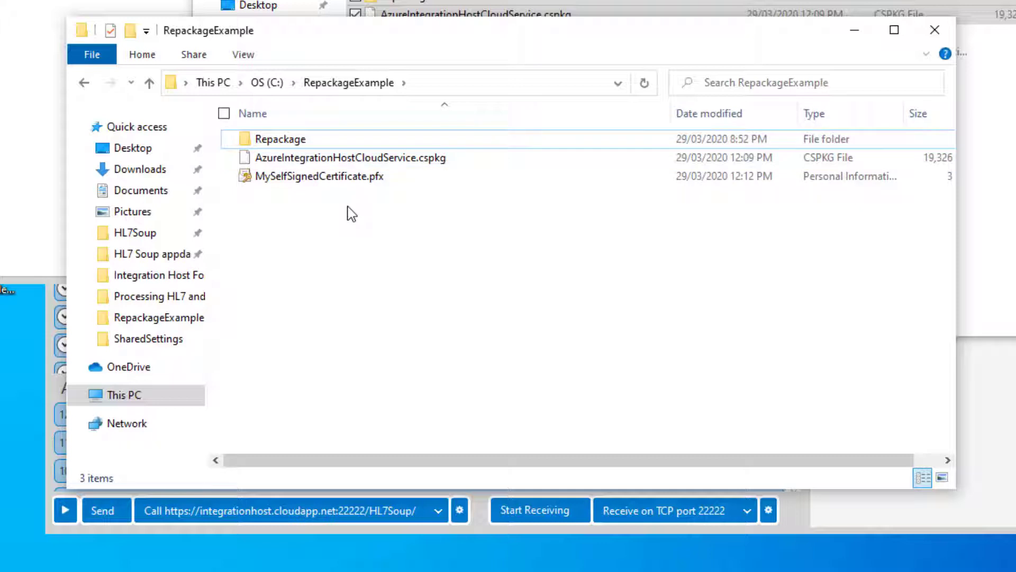
{"action": "left_click", "coordinate": [443, 165]}
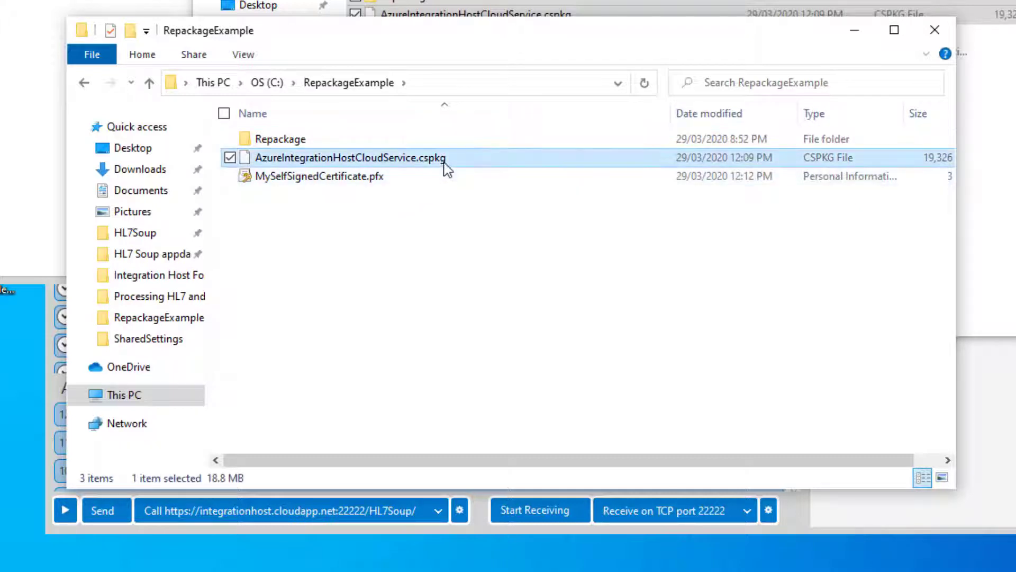
{"action": "left_click", "coordinate": [443, 162]}
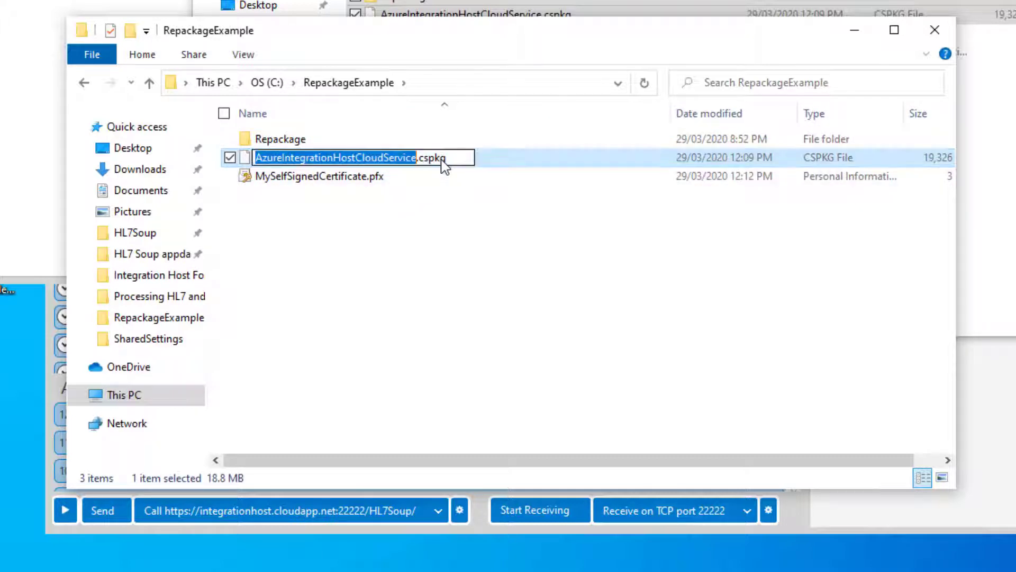
{"action": "left_click", "coordinate": [448, 158]}
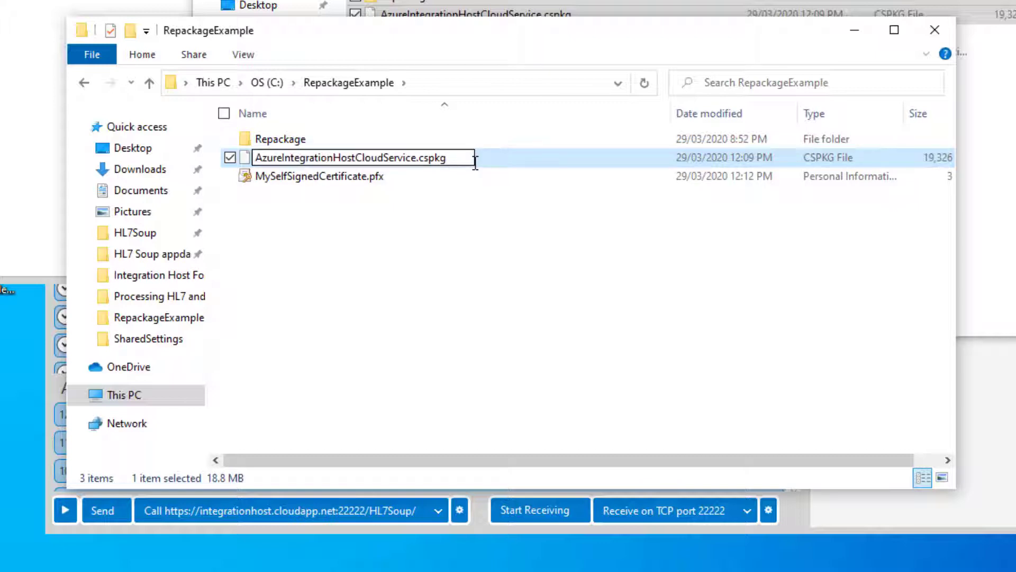
{"action": "type", "text": ".zip"}
{"action": "left_click", "coordinate": [436, 232]}
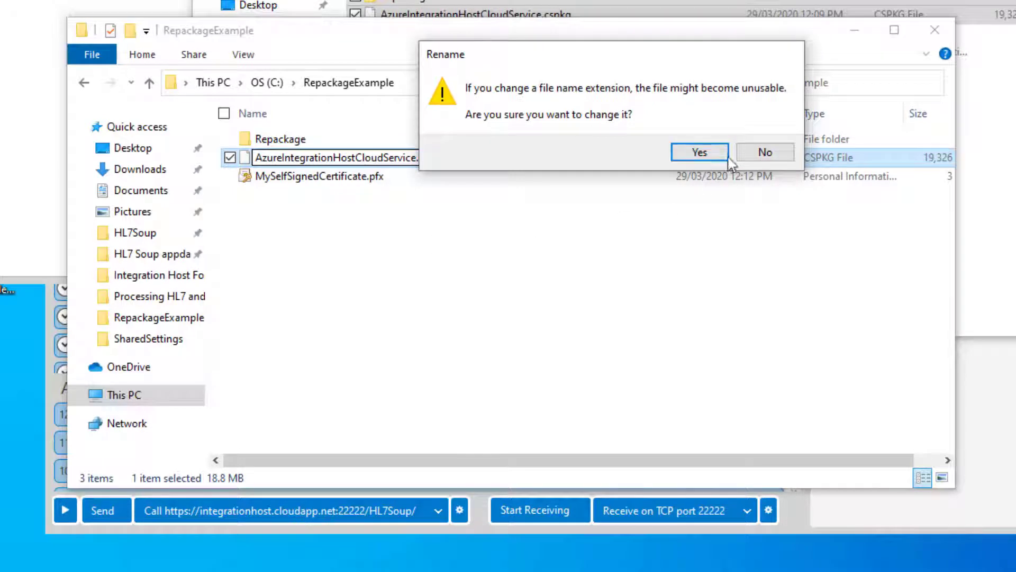
{"action": "left_click", "coordinate": [700, 152]}
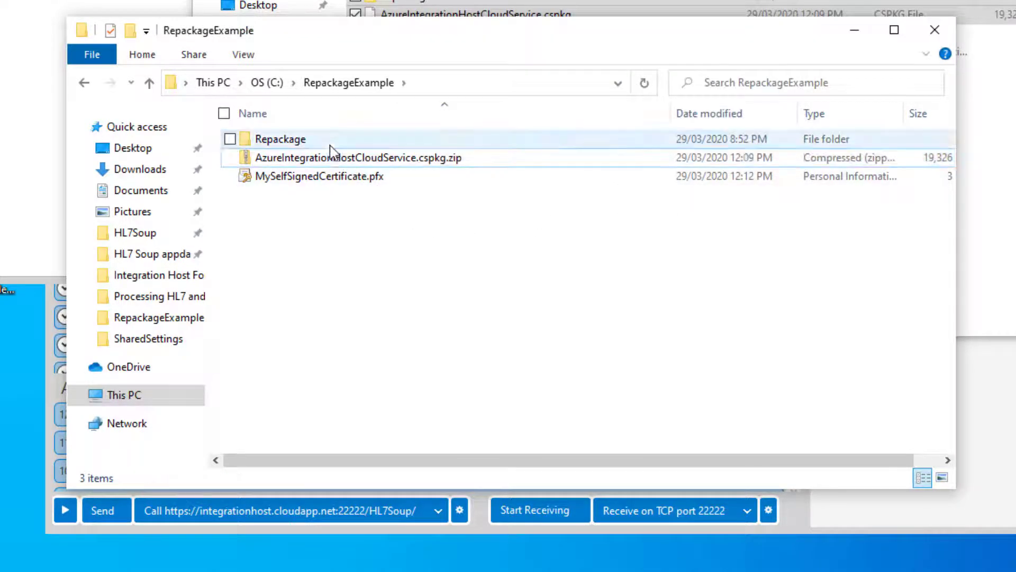
Copy the AzureIntegrationHostWorker .cssx file out of the .cspkg.zip into RepackageExample.
{"action": "double_click", "coordinate": [340, 158]}
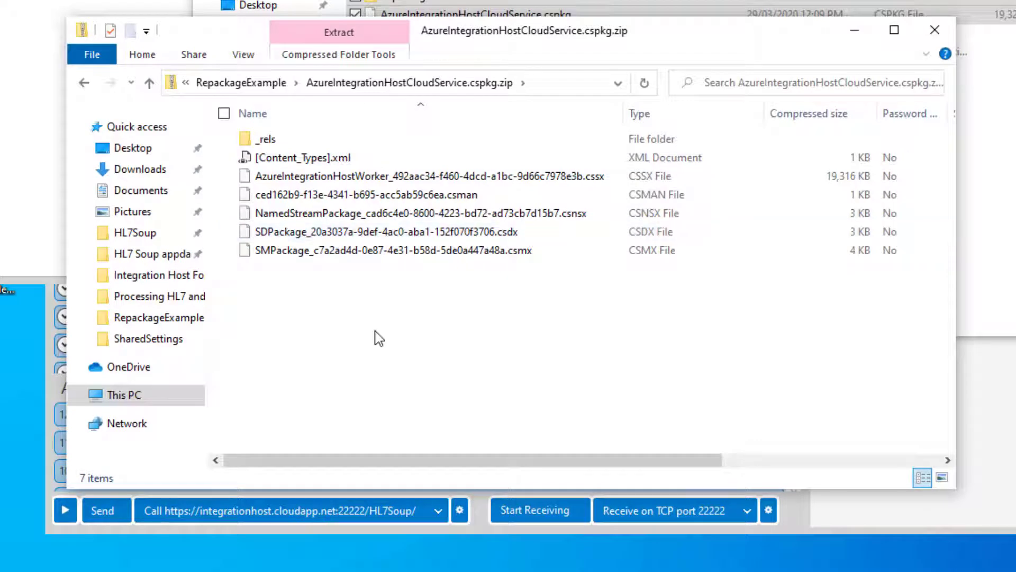
{"action": "left_click", "coordinate": [452, 177]}
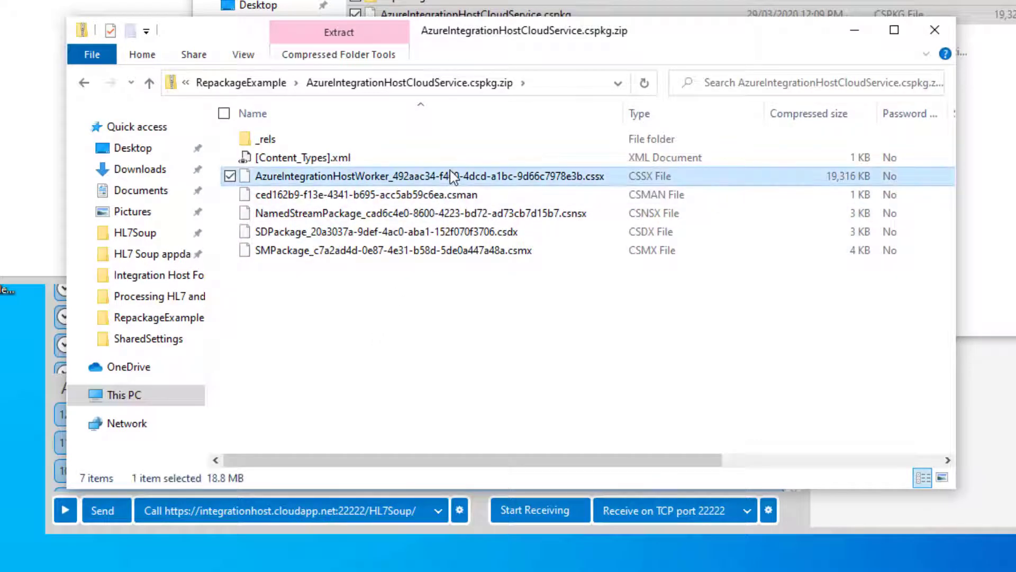
{"action": "right_click", "coordinate": [450, 169]}
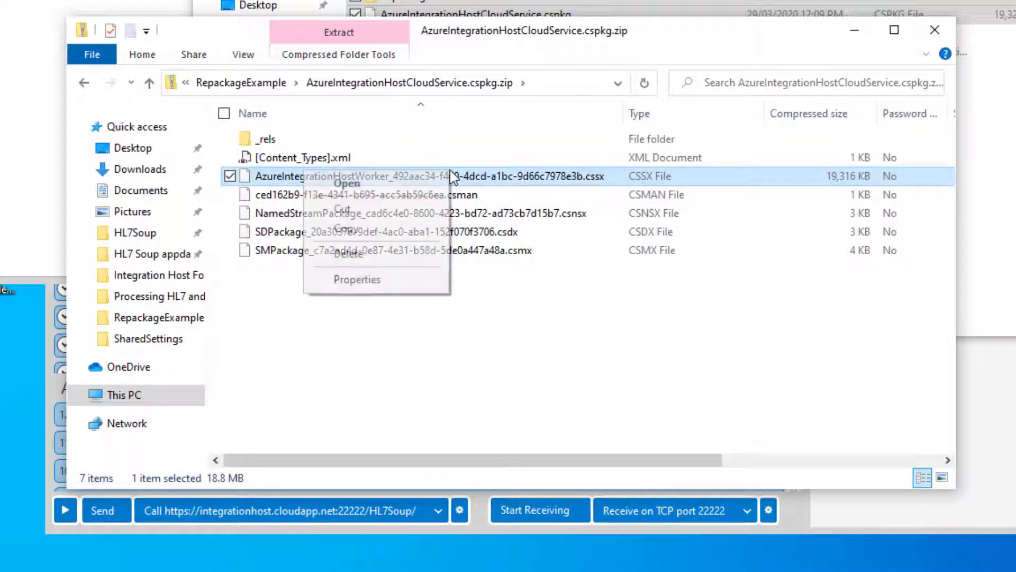
{"action": "left_click", "coordinate": [348, 237]}
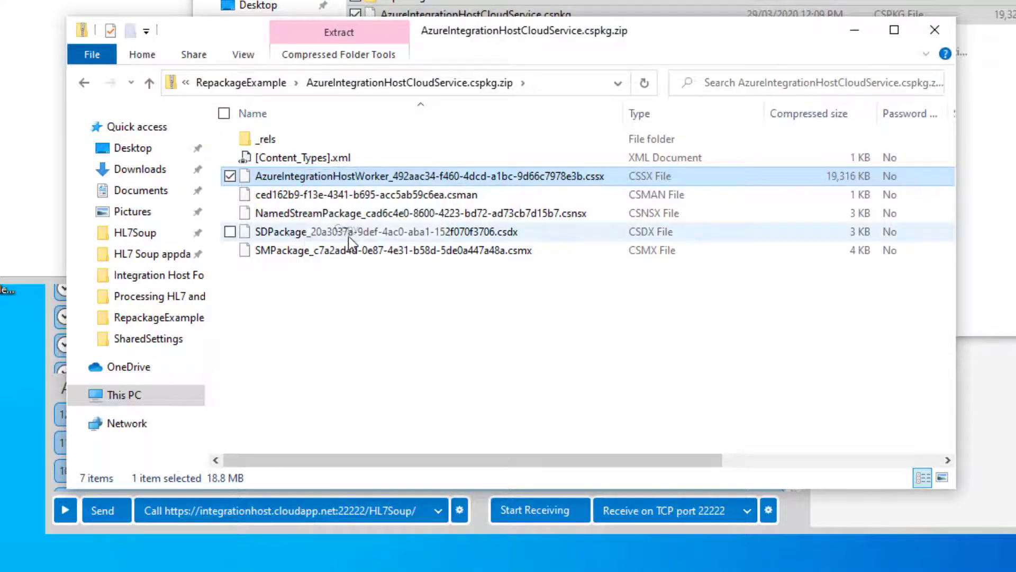
{"action": "left_click", "coordinate": [265, 83]}
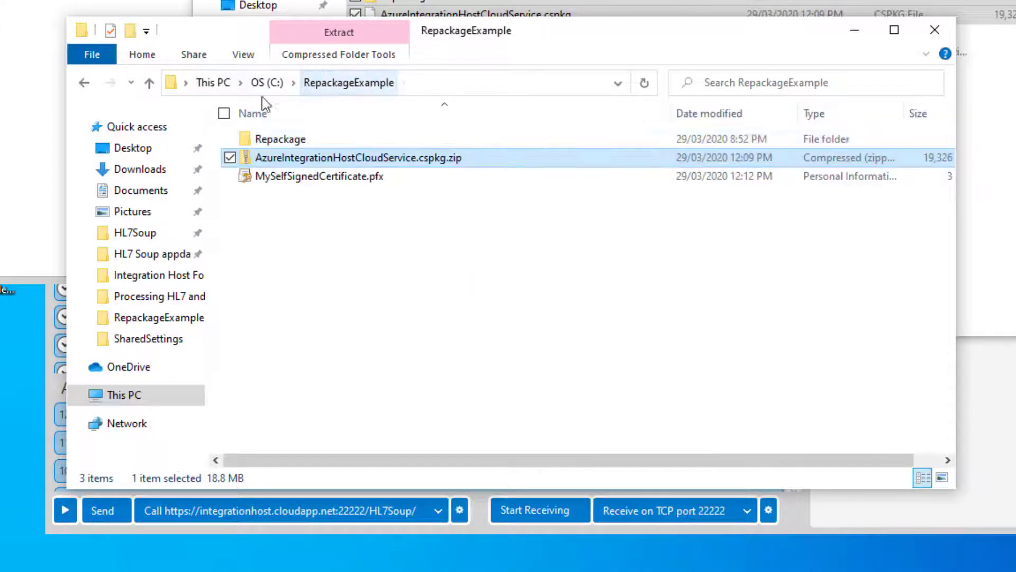
{"action": "left_click", "coordinate": [300, 217]}
{"action": "right_click", "coordinate": [299, 217]}
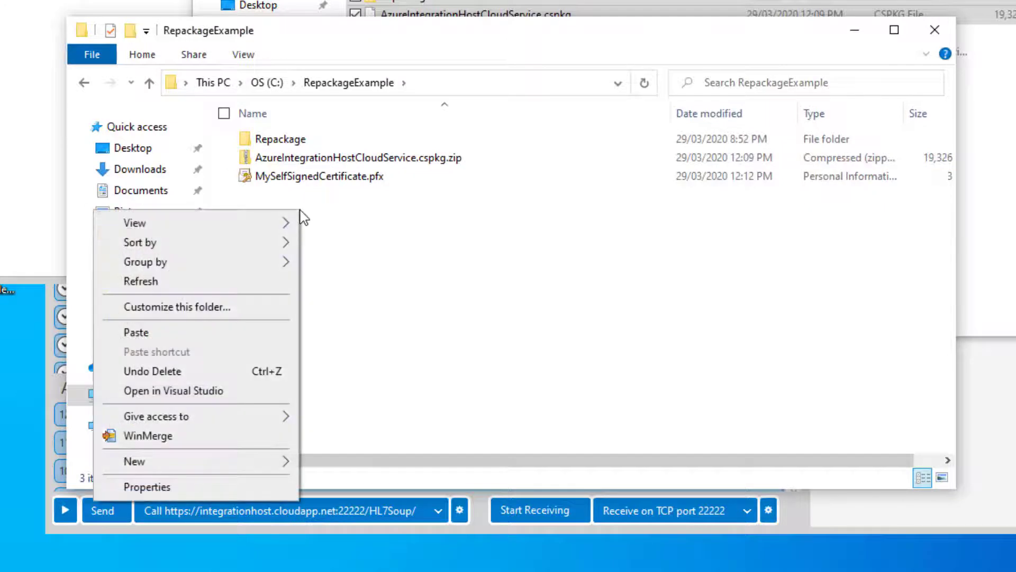
{"action": "left_click", "coordinate": [163, 335]}
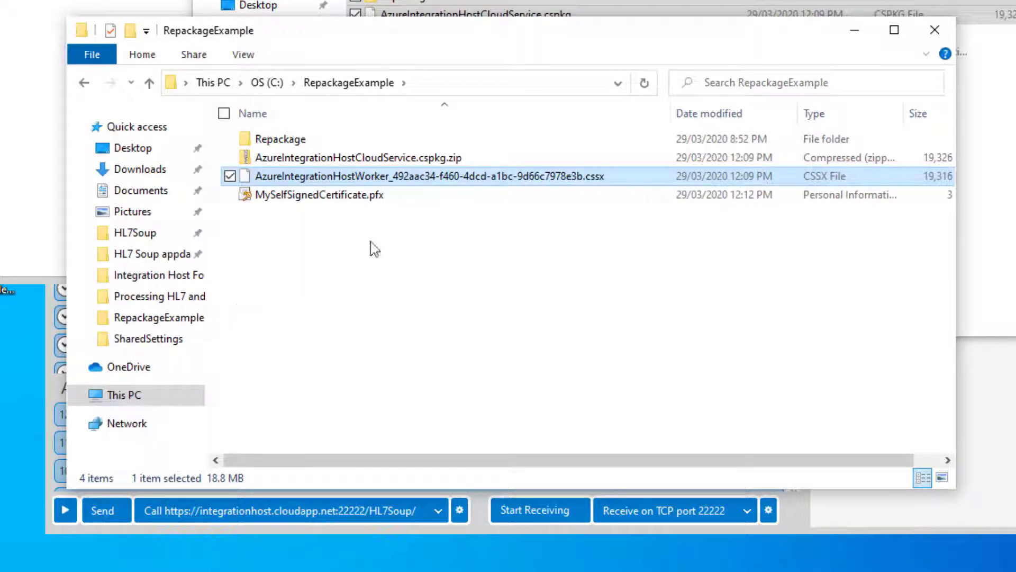
Rename the worker .cssx file to a .cssx.zip, accepting the extension change.
{"action": "left_click", "coordinate": [485, 175]}
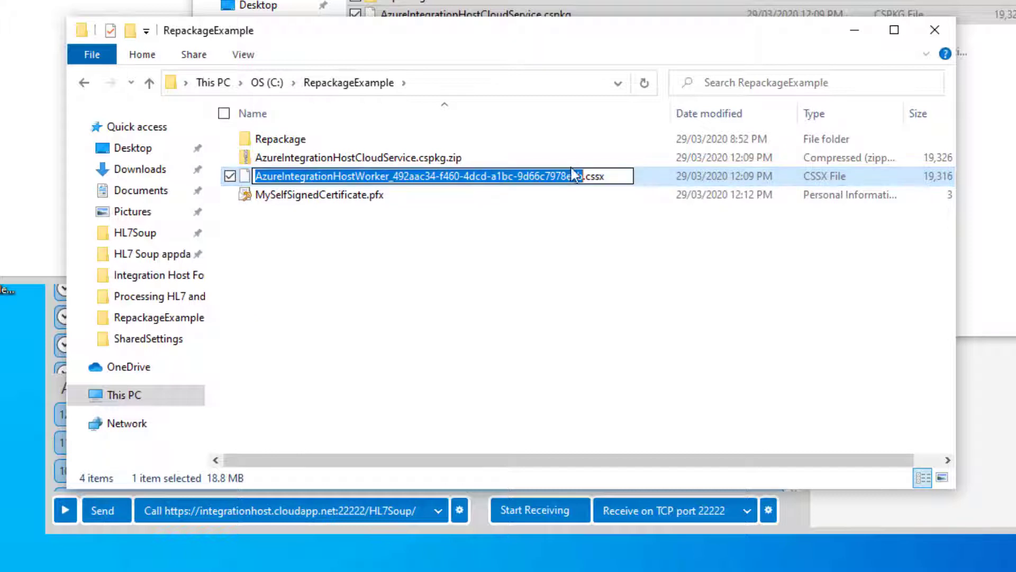
{"action": "left_click", "coordinate": [617, 178]}
{"action": "type", "text": ".zip"}
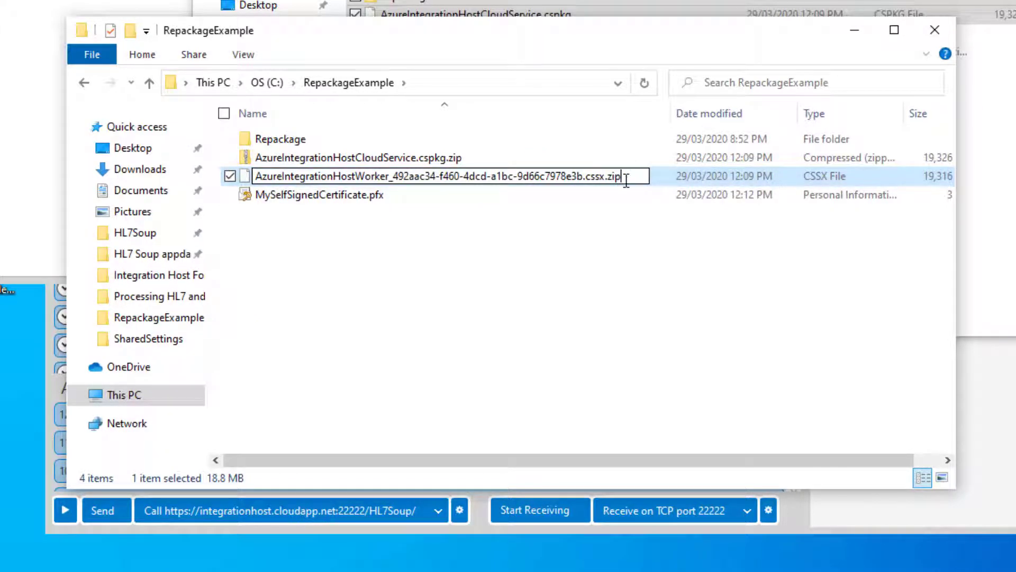
{"action": "key", "text": "Return"}
{"action": "left_click", "coordinate": [656, 154]}
Copy the approot folder from inside the worker .cssx.zip into RepackageExample.
{"action": "double_click", "coordinate": [394, 178]}
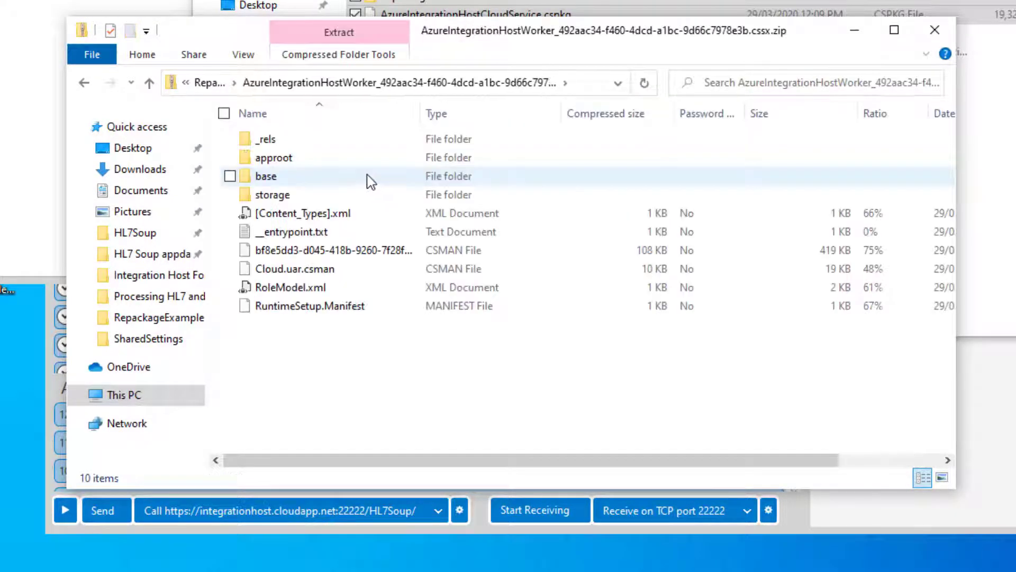
{"action": "right_click", "coordinate": [284, 158]}
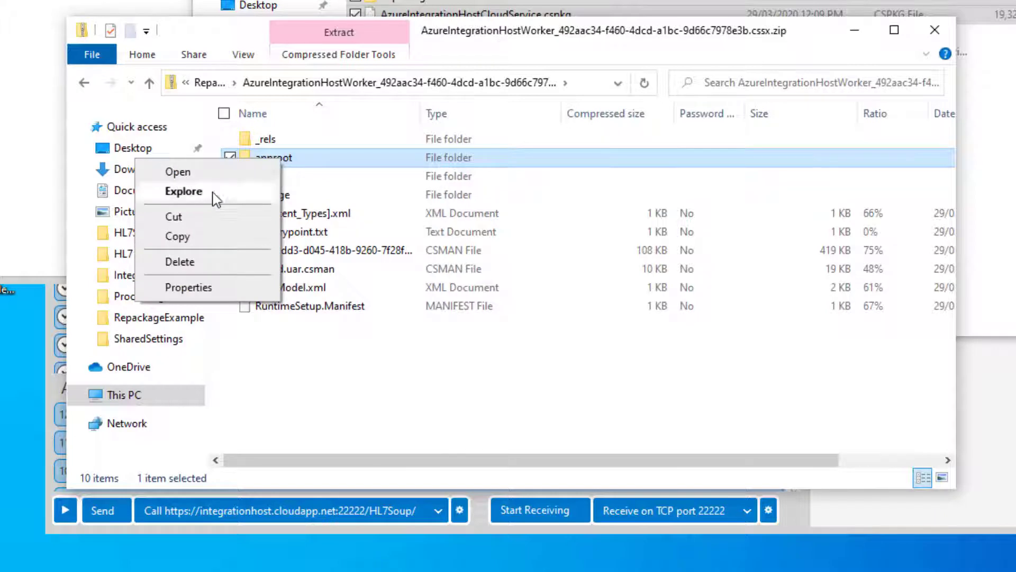
{"action": "left_click", "coordinate": [178, 236]}
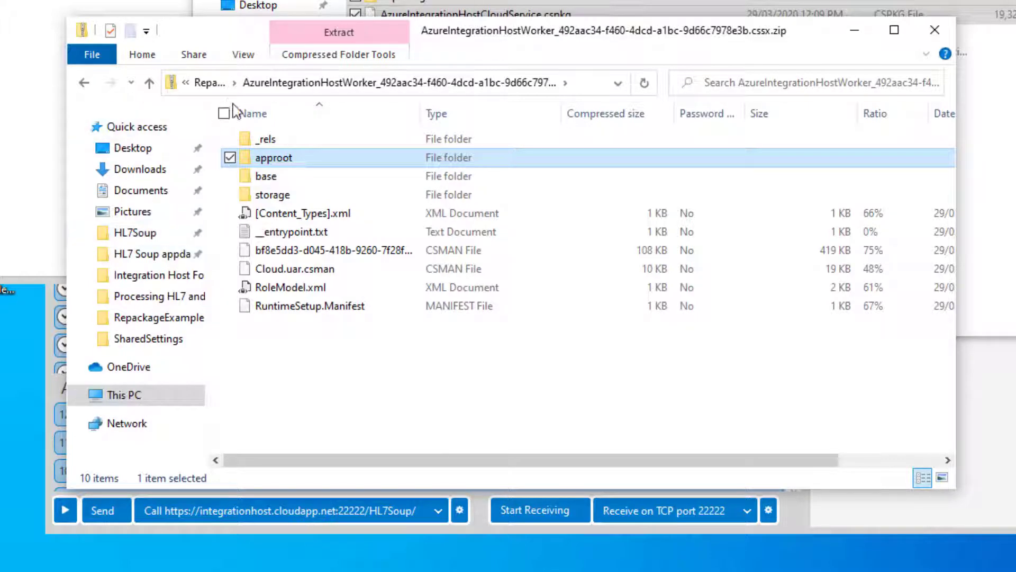
{"action": "left_click", "coordinate": [209, 84]}
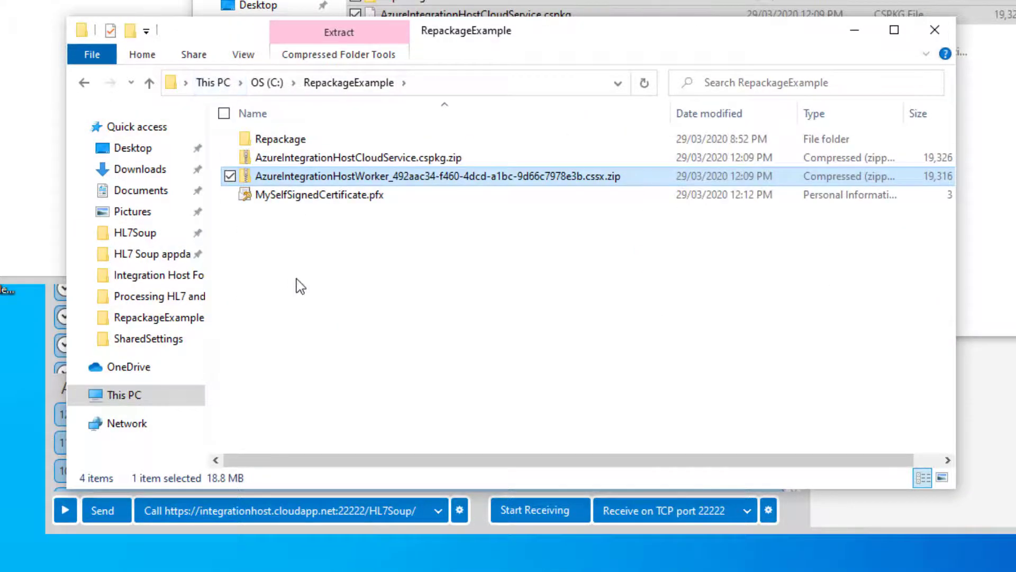
{"action": "right_click", "coordinate": [296, 279]}
{"action": "left_click", "coordinate": [134, 402]}
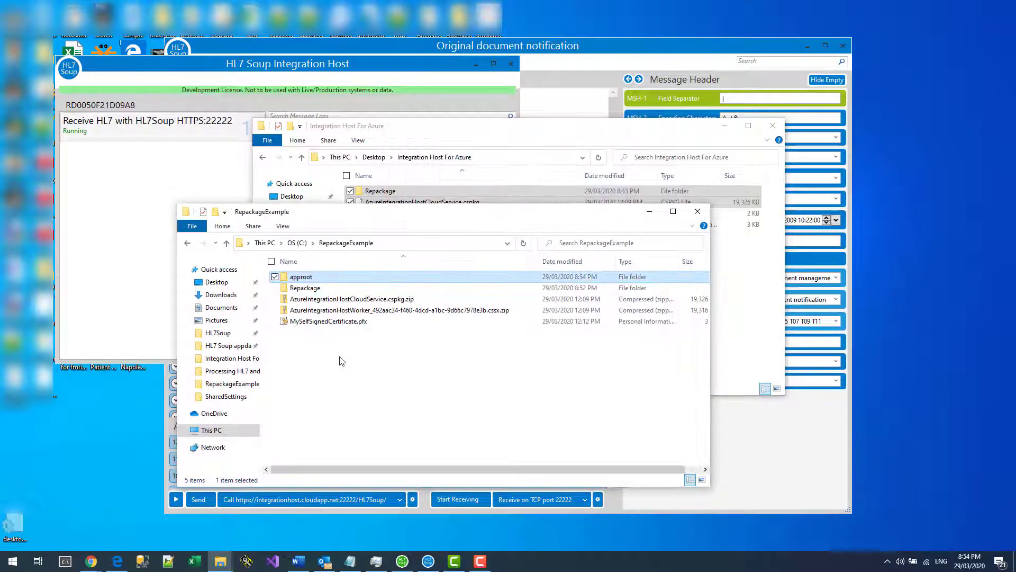
Look through the extracted approot folder's contents, then go back up to RepackageExample.
{"action": "double_click", "coordinate": [301, 278]}
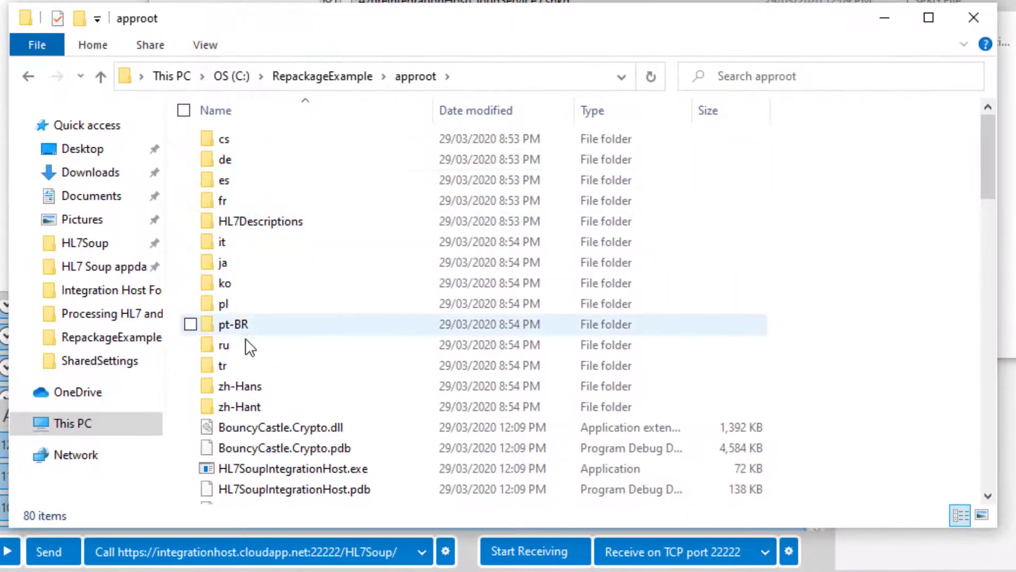
{"action": "scroll", "coordinate": [247, 370], "scroll_direction": "down", "scroll_amount": 4}
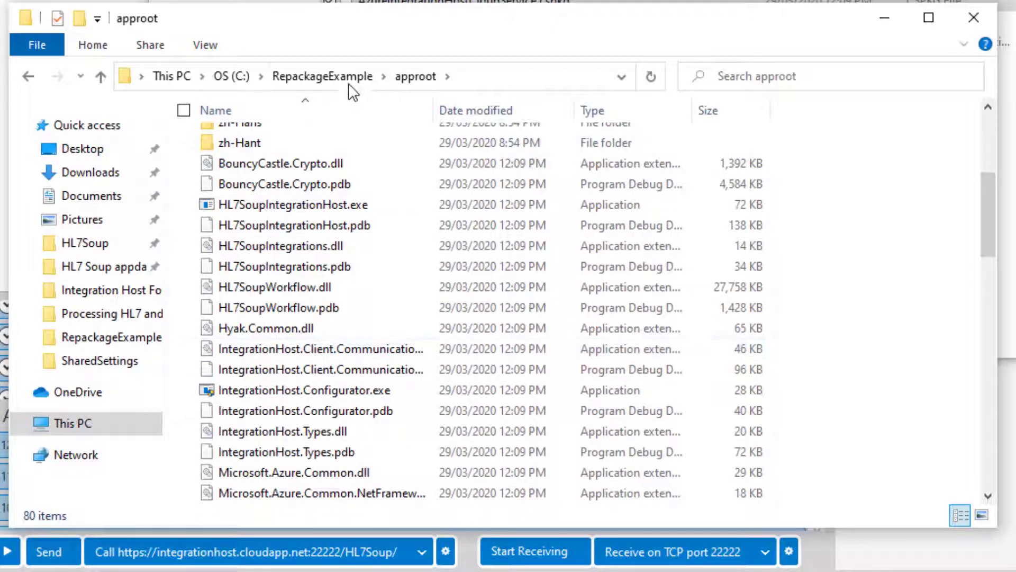
{"action": "left_click", "coordinate": [349, 83]}
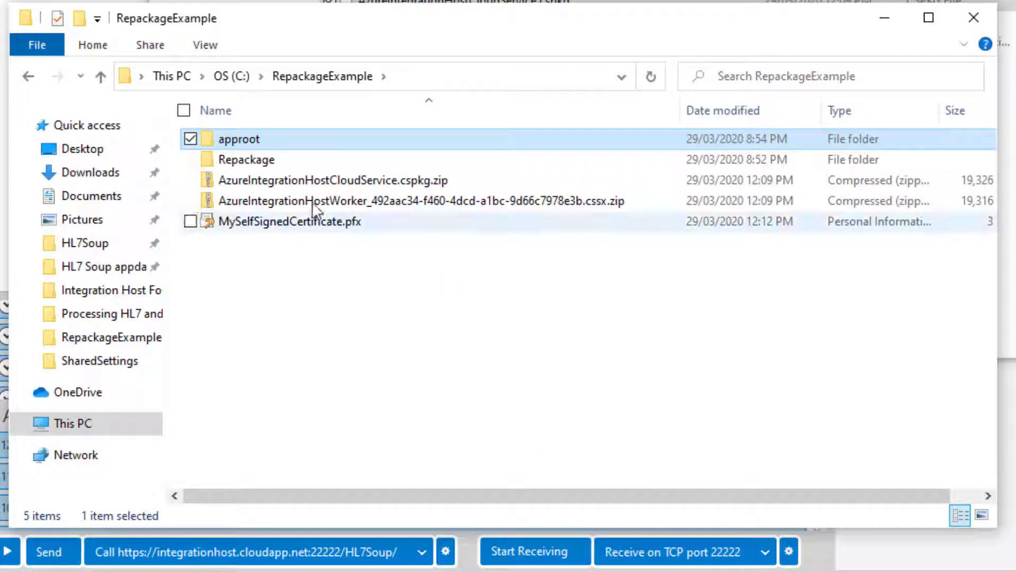
Copy CommandLine.txt, RoleProperties.txt and ServiceDefinition.csdef from Repackage up into RepackageExample.
{"action": "double_click", "coordinate": [246, 159]}
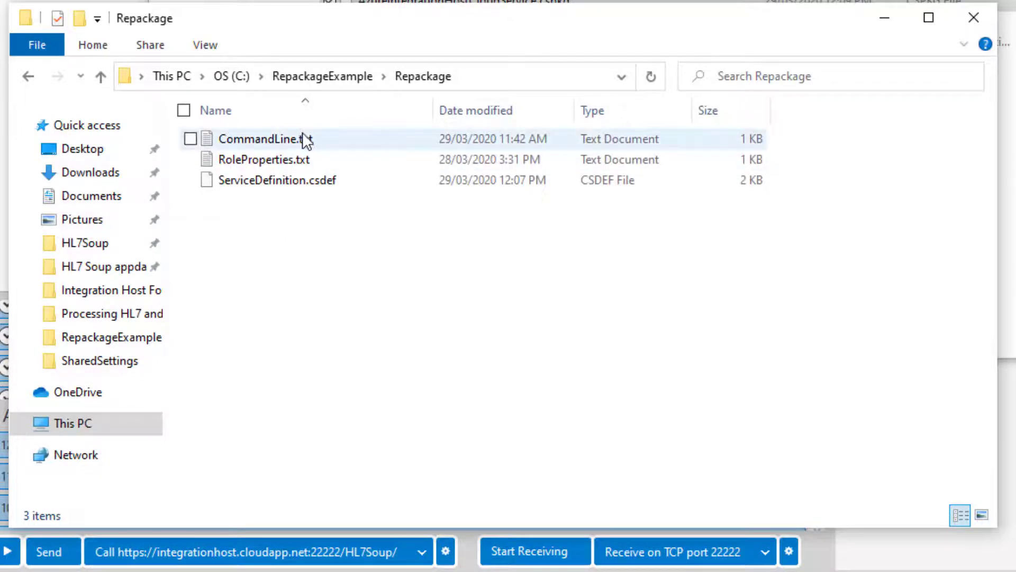
{"action": "mouse_move", "coordinate": [266, 166]}
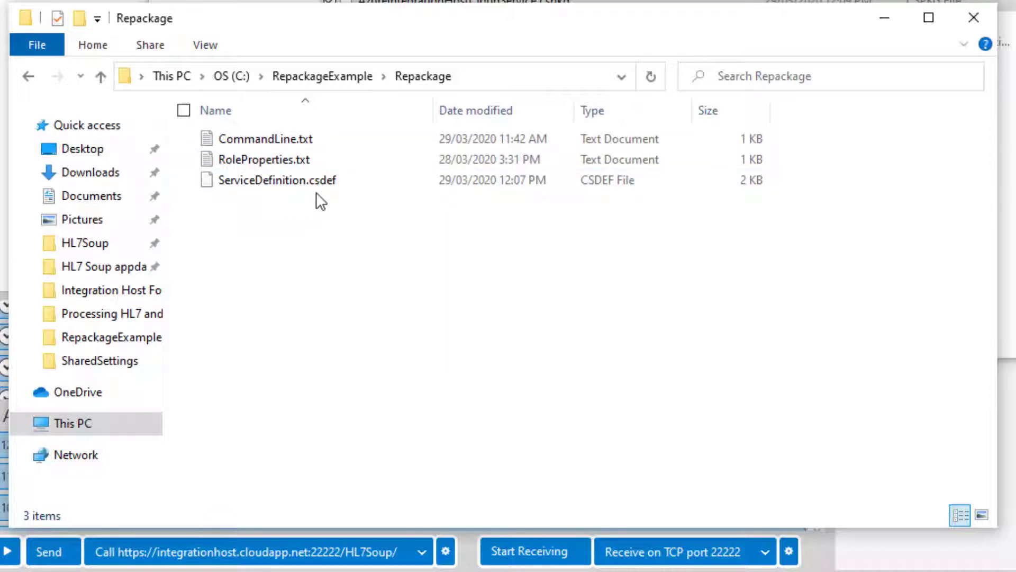
{"action": "left_click_drag", "start_coordinate": [313, 214], "coordinate": [274, 135]}
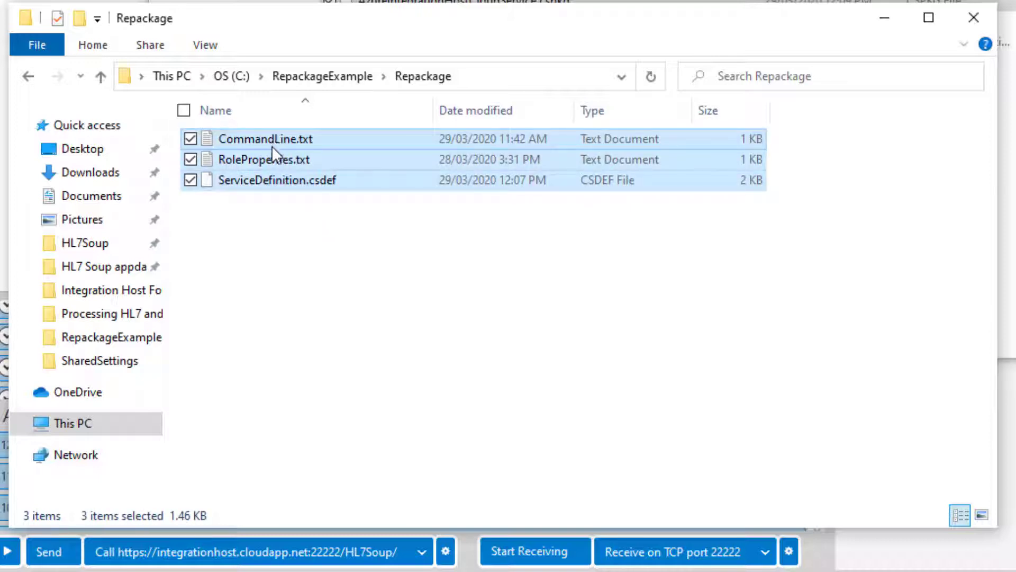
{"action": "left_click", "coordinate": [320, 81]}
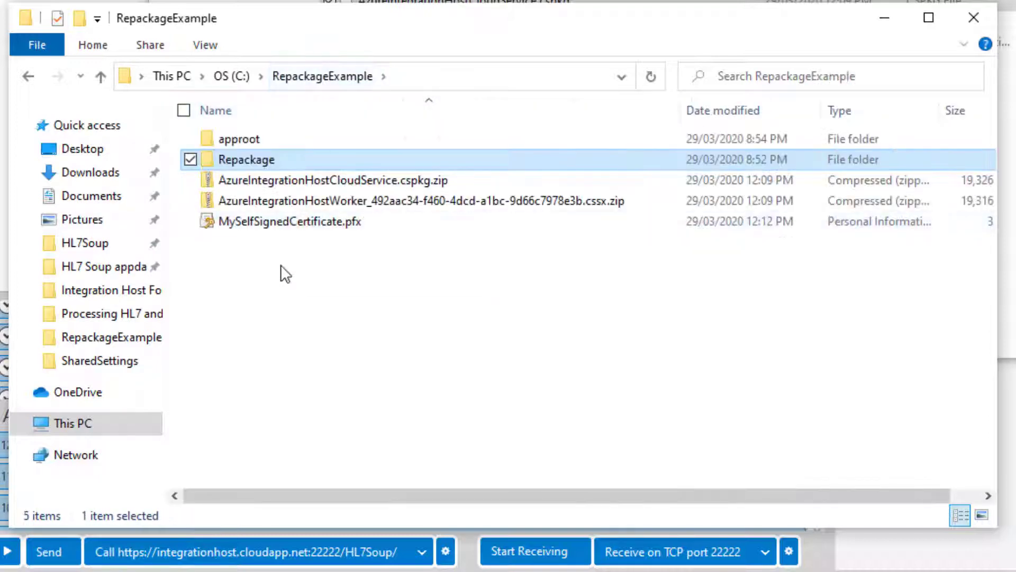
{"action": "right_click", "coordinate": [281, 272]}
{"action": "left_click", "coordinate": [116, 412]}
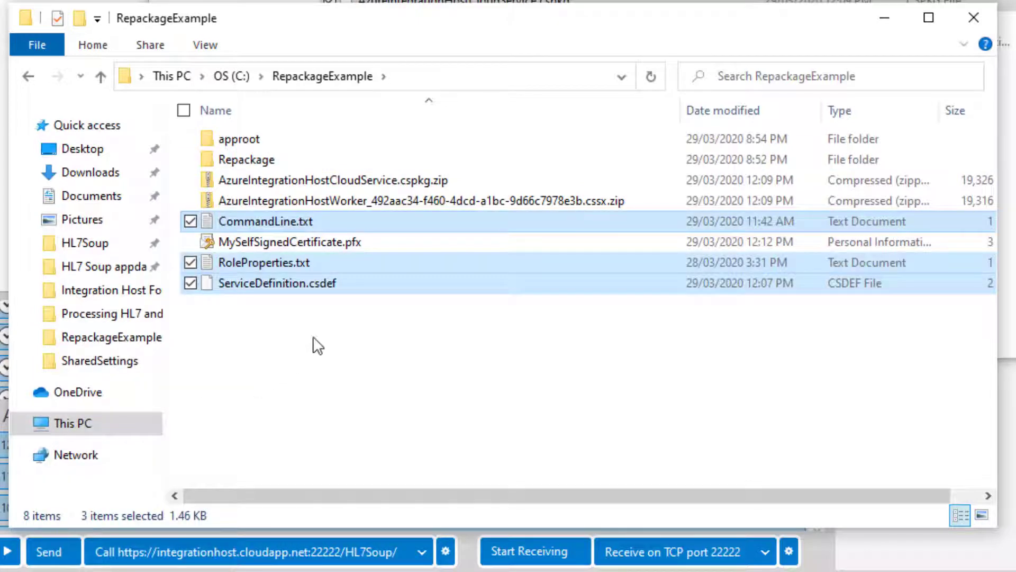
{"action": "left_click", "coordinate": [375, 329]}
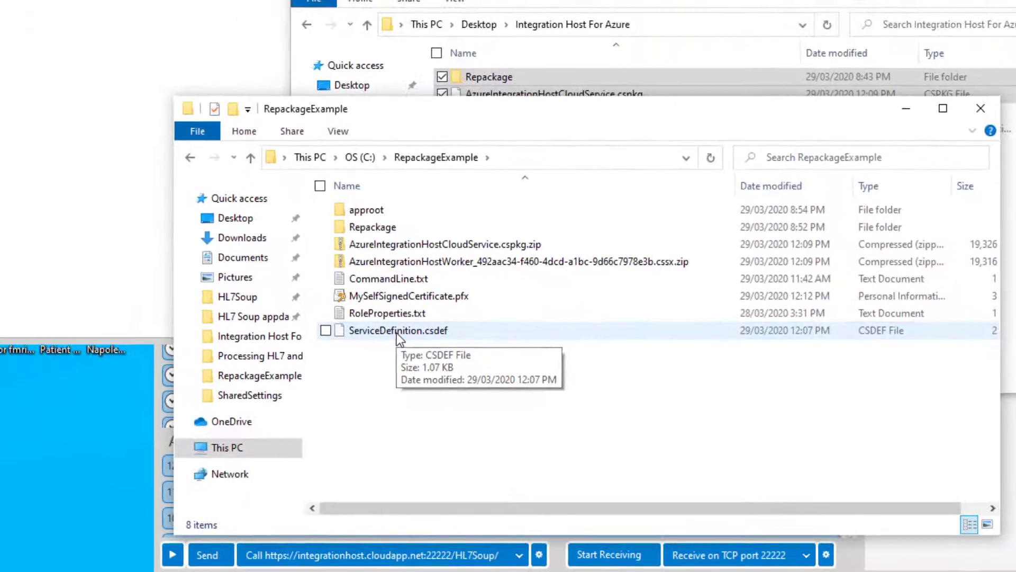
Open ServiceDefinition.csdef in Notepad++ and duplicate the Endpoint1 InputEndpoint line onto line 15.
{"action": "right_click", "coordinate": [275, 285]}
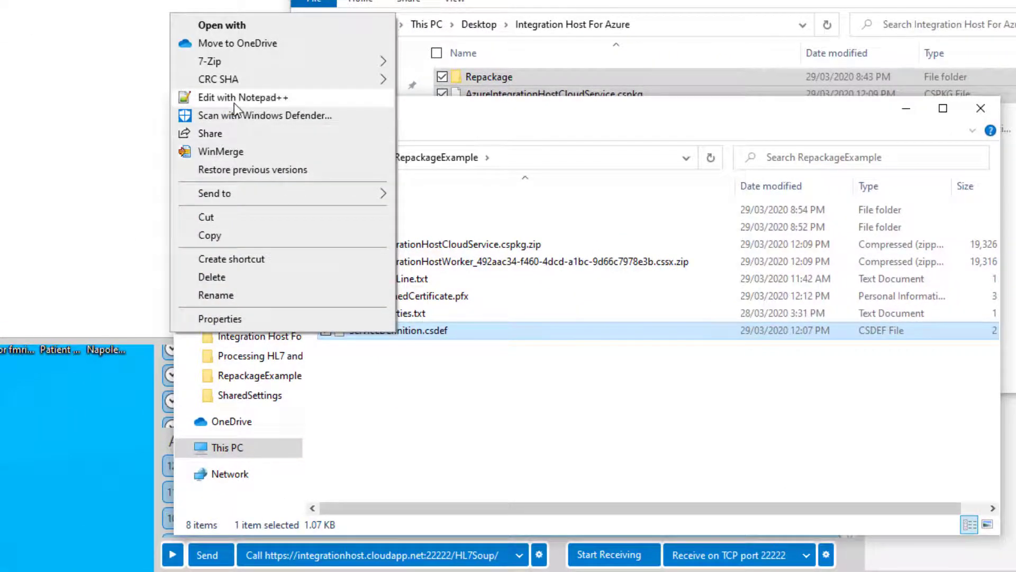
{"action": "left_click", "coordinate": [233, 101]}
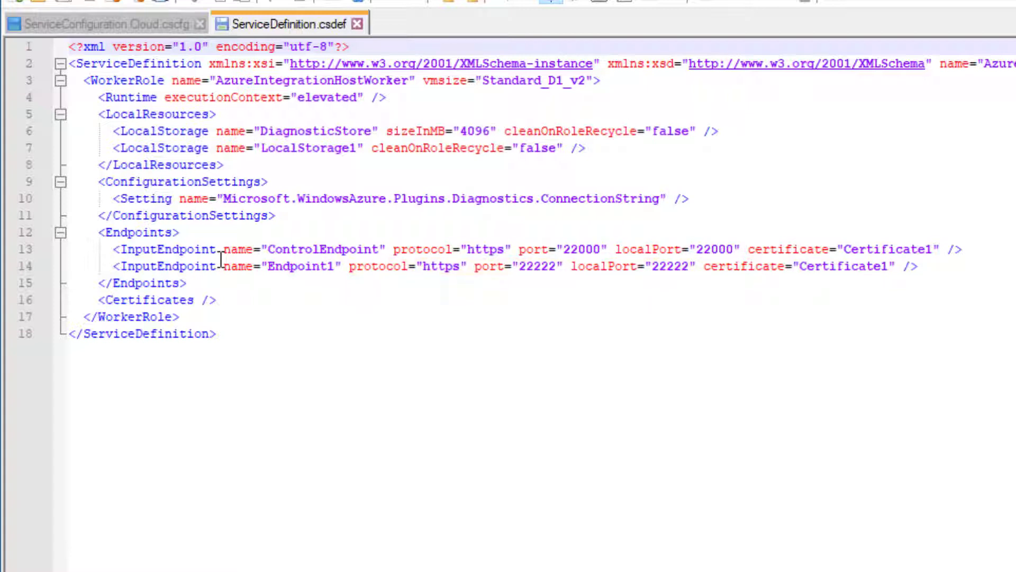
{"action": "left_click_drag", "start_coordinate": [921, 266], "coordinate": [108, 270]}
{"action": "key", "text": "ctrl+c"}
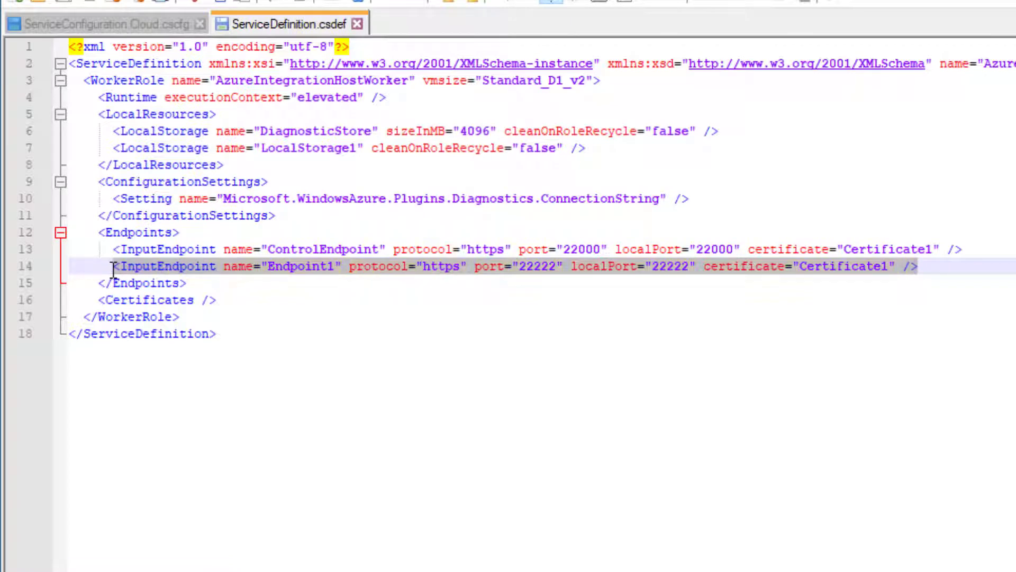
{"action": "left_click", "coordinate": [930, 270]}
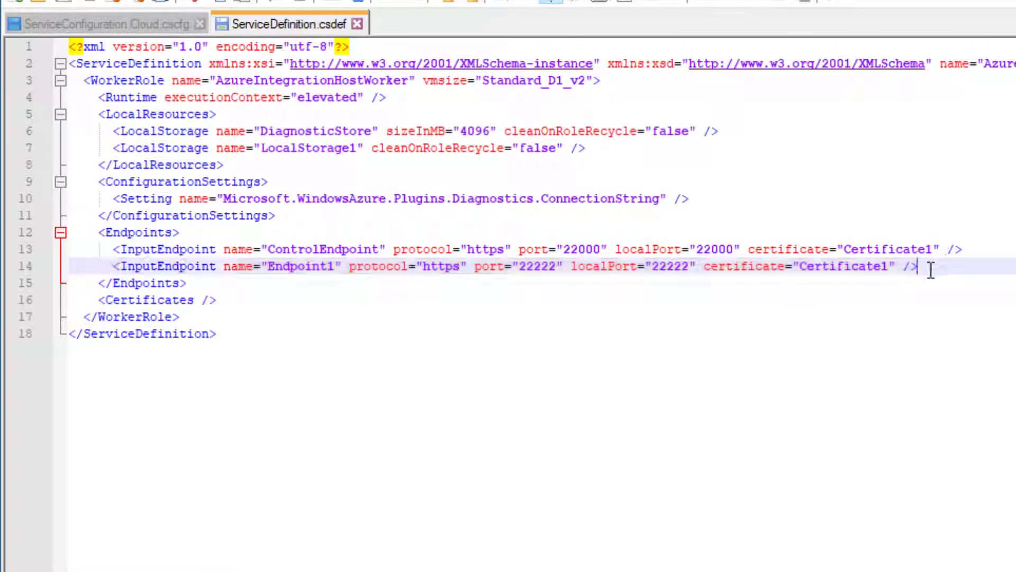
{"action": "key", "text": "Return"}
{"action": "key", "text": "ctrl+v"}
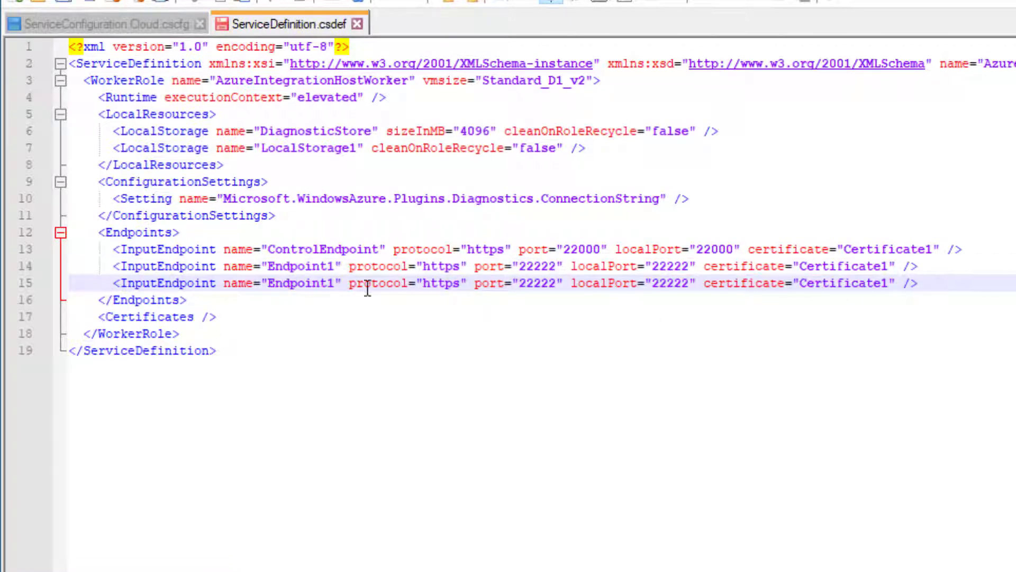
Rename the copied endpoint to Endpoint2 and set its port and localPort to 22223.
{"action": "left_click", "coordinate": [333, 283]}
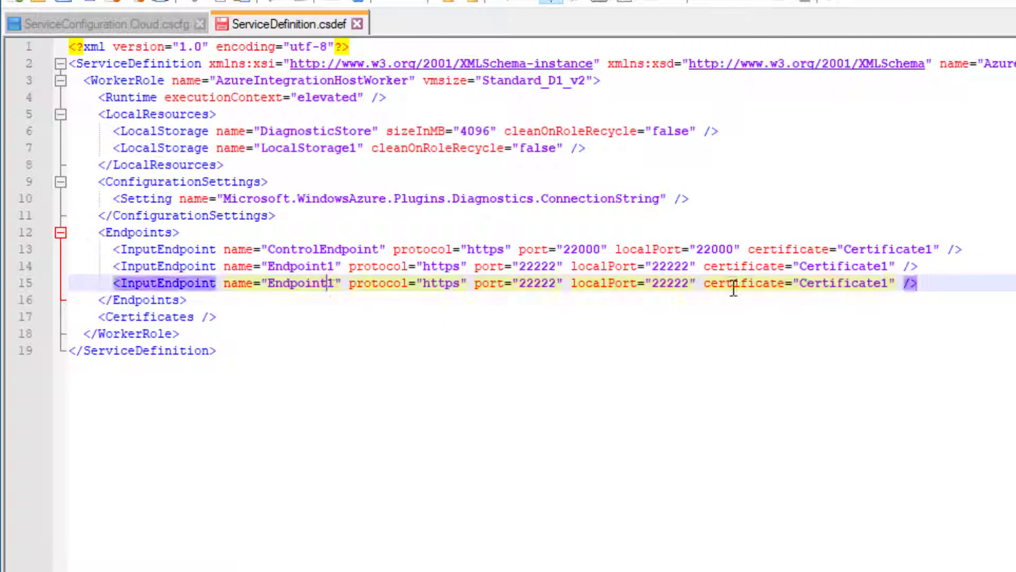
{"action": "key", "text": "BackSpace"}
{"action": "type", "text": "2"}
{"action": "left_click", "coordinate": [550, 285]}
{"action": "key", "text": "BackSpace"}
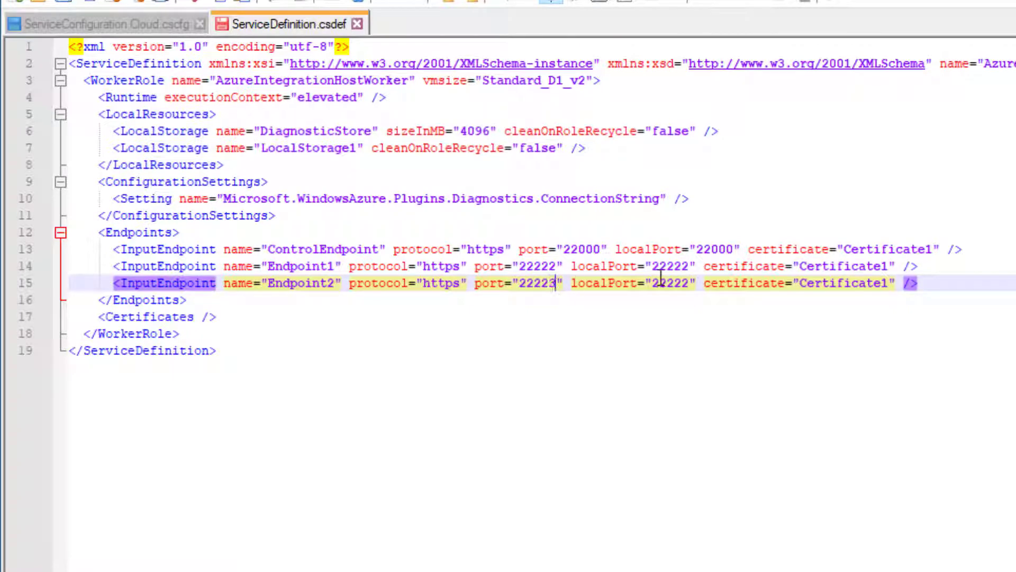
{"action": "type", "text": "3"}
{"action": "left_click", "coordinate": [685, 284]}
{"action": "key", "text": "BackSpace"}
{"action": "type", "text": "3"}
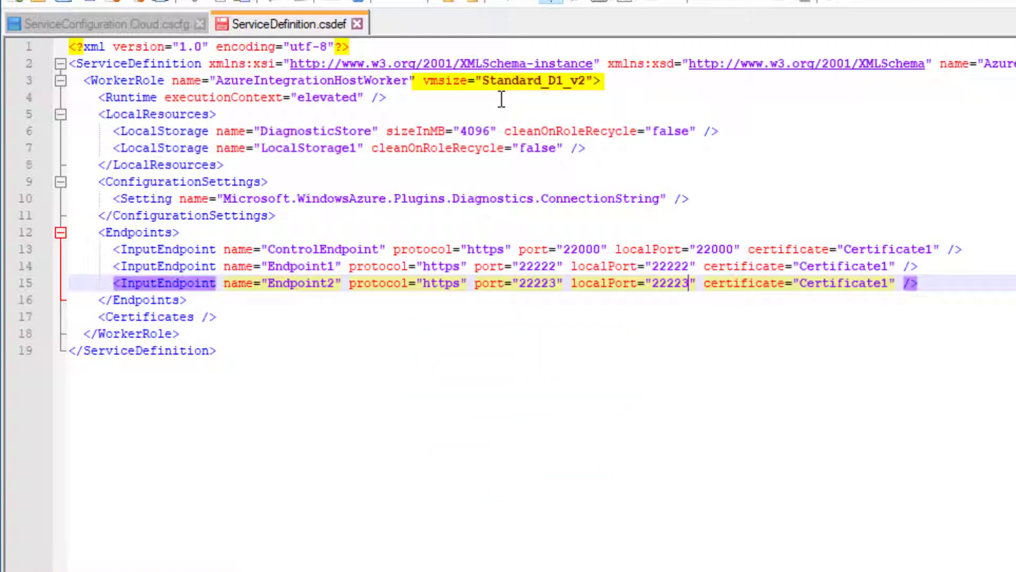
Highlight the elevated Runtime element on line 4, then clear the highlight.
{"action": "left_click", "coordinate": [501, 99]}
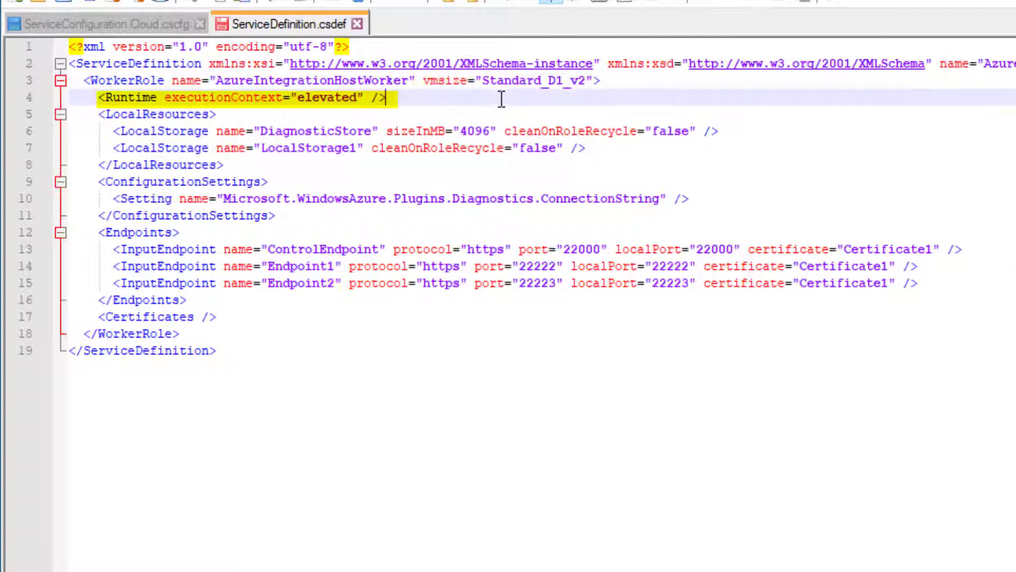
{"action": "left_click_drag", "start_coordinate": [502, 99], "coordinate": [98, 103]}
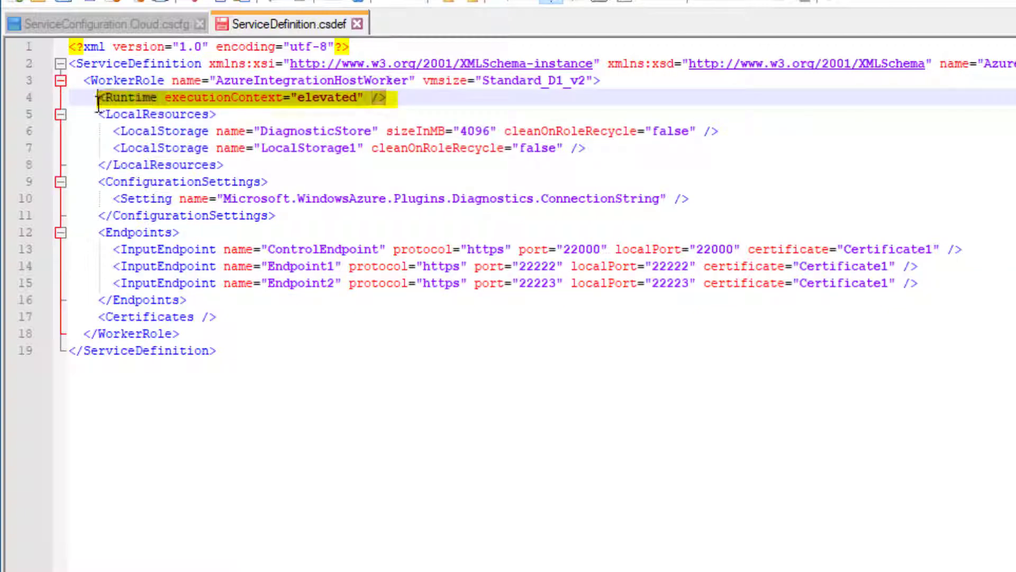
{"action": "left_click", "coordinate": [480, 447]}
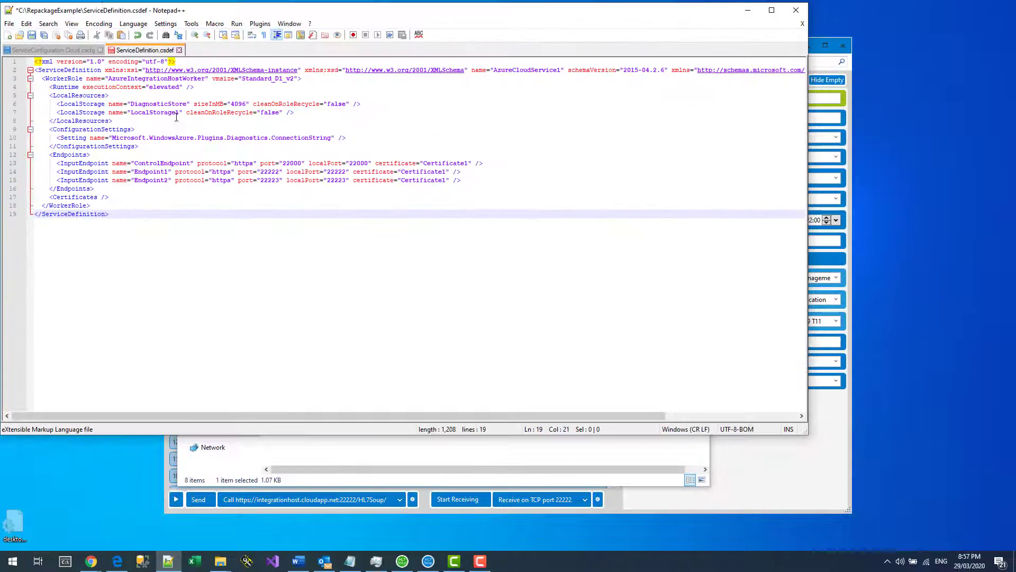
Save the edited ServiceDefinition.csdef and open CommandLine.txt in Notepad.
{"action": "left_click", "coordinate": [32, 35]}
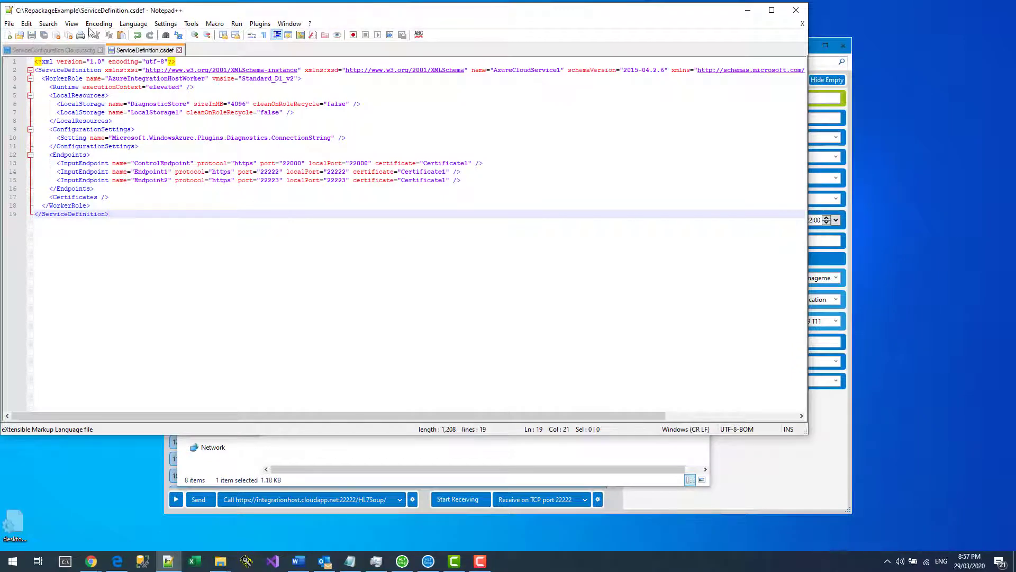
{"action": "left_click", "coordinate": [747, 11]}
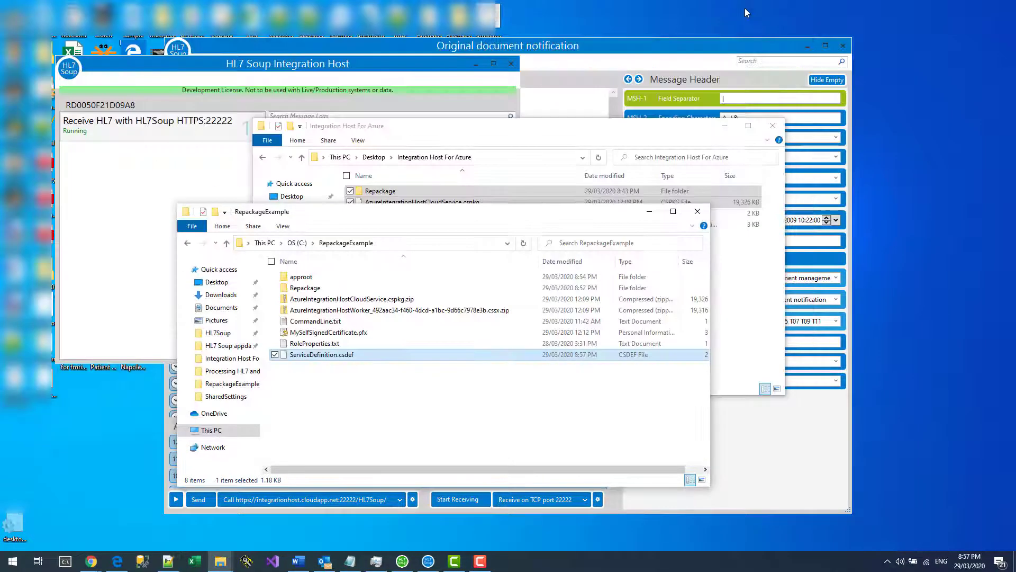
{"action": "double_click", "coordinate": [325, 322]}
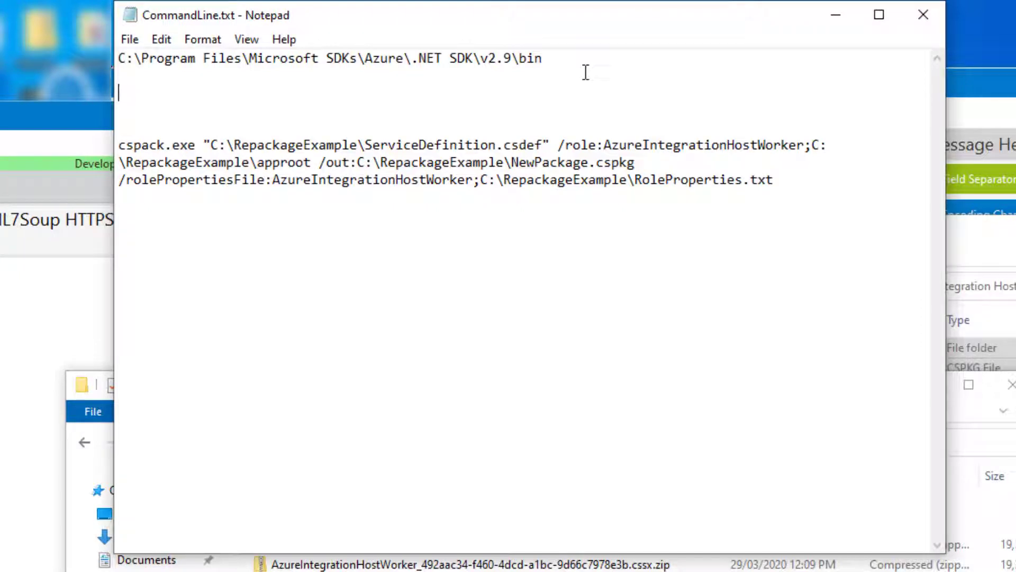
Copy the Azure .NET SDK v2.9 bin path from line 1 of CommandLine.txt.
{"action": "left_click", "coordinate": [576, 65]}
{"action": "key", "text": "shift+Left"}
{"action": "key", "text": "shift+Left"}
{"action": "key", "text": "shift+Left"}
{"action": "key", "text": "shift+Left"}
{"action": "key", "text": "shift+Left"}
{"action": "key", "text": "shift+Left"}
{"action": "key", "text": "shift+Left"}
{"action": "key", "text": "shift+Left"}
{"action": "key", "text": "shift+Left"}
{"action": "key", "text": "shift+Left"}
{"action": "key", "text": "shift+Left"}
{"action": "key", "text": "shift+Left"}
{"action": "key", "text": "shift+Left"}
{"action": "key", "text": "shift+Left"}
{"action": "key", "text": "shift+Left"}
{"action": "key", "text": "shift+Left"}
{"action": "key", "text": "shift+Left"}
{"action": "key", "text": "shift+Left"}
{"action": "key", "text": "shift+Left"}
{"action": "key", "text": "shift+Left"}
{"action": "key", "text": "Down"}
{"action": "key", "text": "shift+Left"}
{"action": "key", "text": "shift+Left"}
{"action": "key", "text": "shift+Left"}
{"action": "key", "text": "shift+Left"}
{"action": "key", "text": "shift+Left"}
{"action": "key", "text": "shift+Left"}
{"action": "key", "text": "shift+Left"}
{"action": "key", "text": "shift+Left"}
{"action": "key", "text": "shift+Left"}
{"action": "key", "text": "shift+Left"}
{"action": "key", "text": "shift+Left"}
{"action": "key", "text": "shift+Left"}
{"action": "key", "text": "shift+Left"}
{"action": "key", "text": "shift+Left"}
{"action": "key", "text": "shift+Left"}
{"action": "key", "text": "shift+Left"}
{"action": "key", "text": "shift+Left"}
{"action": "key", "text": "shift+Left"}
{"action": "key", "text": "shift+Left"}
{"action": "key", "text": "shift+Left"}
{"action": "key", "text": "ctrl+c"}
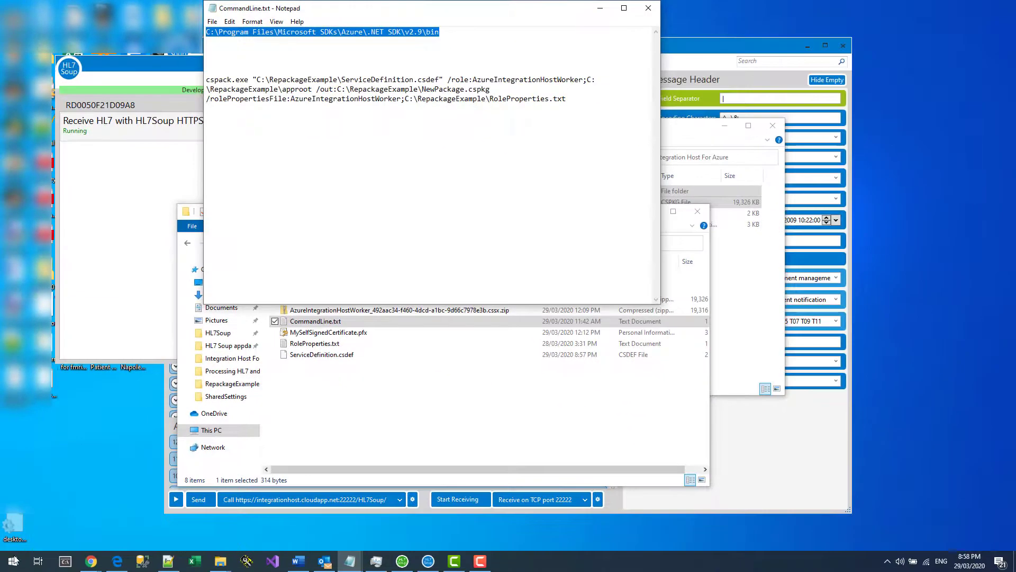
{"action": "left_click", "coordinate": [13, 562]}
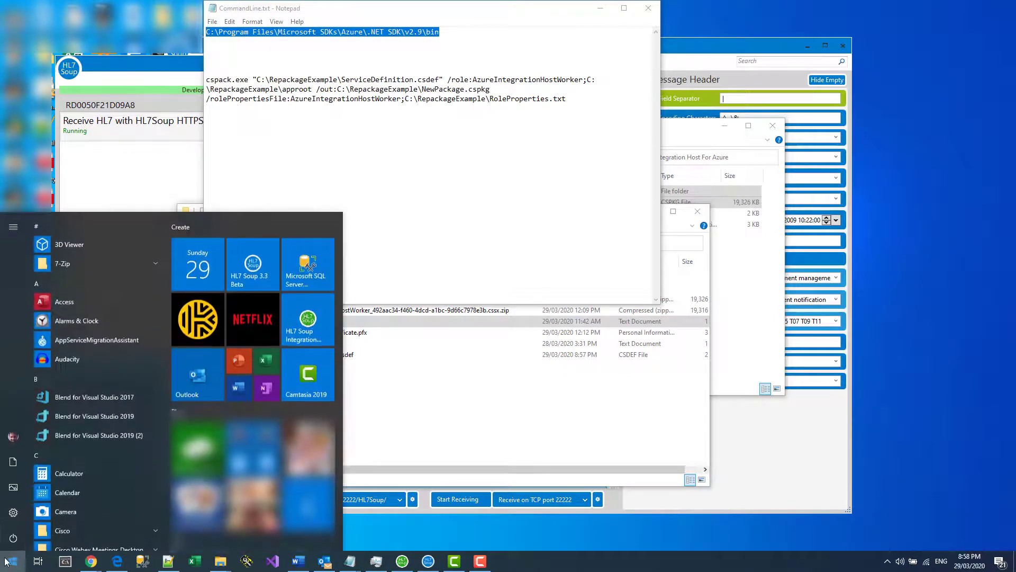
Open Command Prompt as administrator and cd into the Azure SDK bin folder.
{"action": "type", "text": "cmd"}
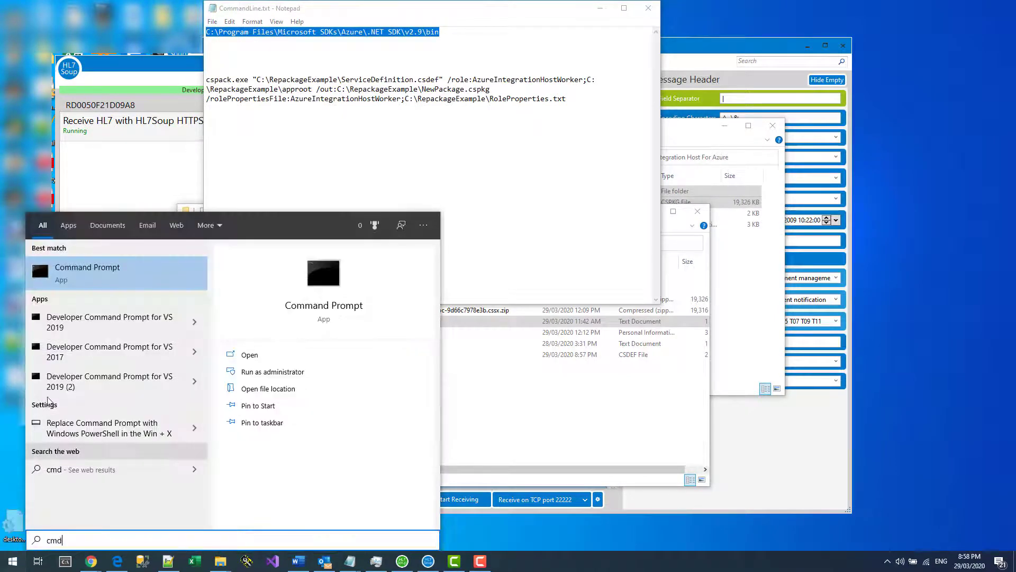
{"action": "right_click", "coordinate": [97, 276]}
{"action": "left_click", "coordinate": [112, 287]}
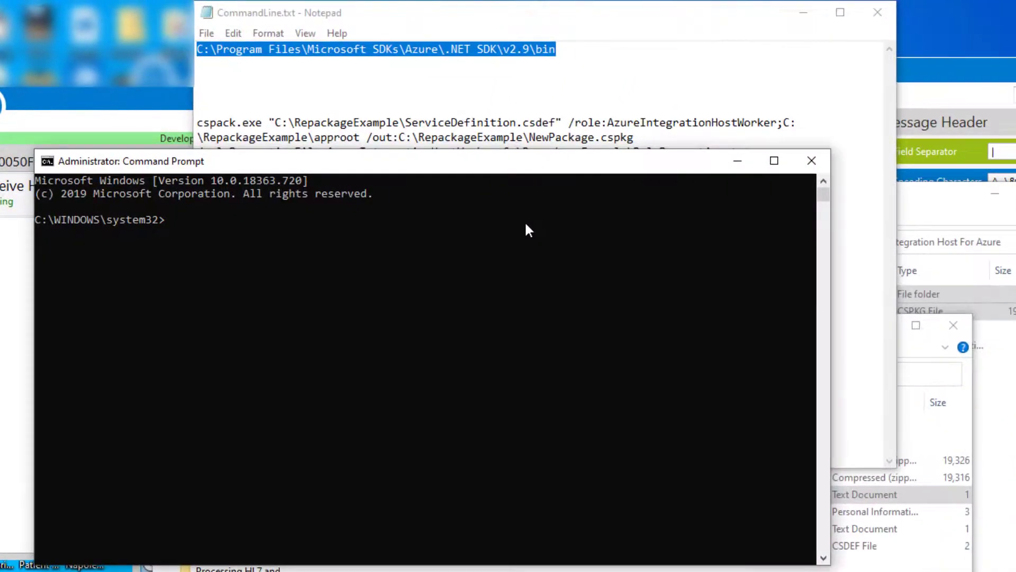
{"action": "type", "text": "cd"}
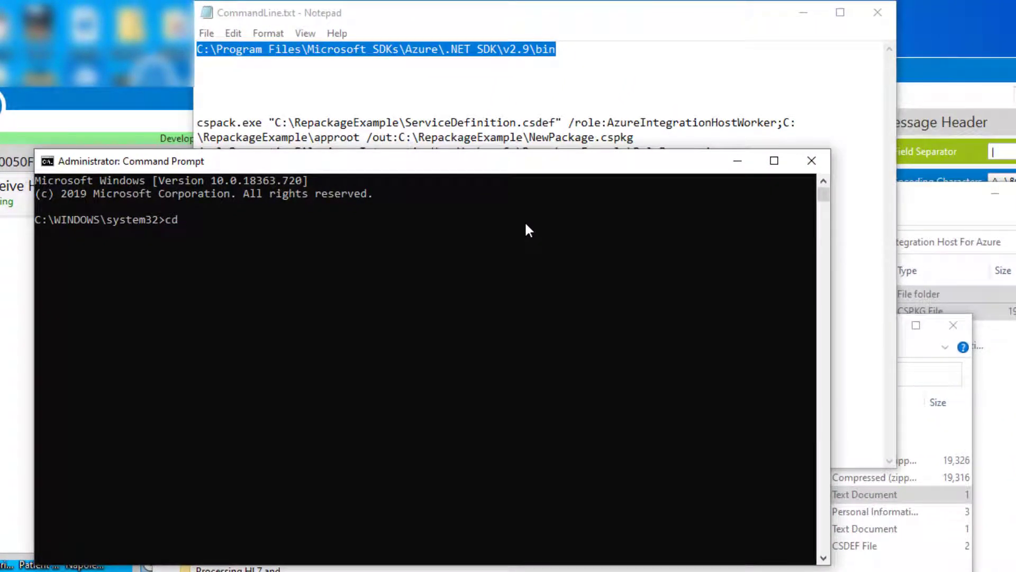
{"action": "key", "text": "ctrl+v"}
{"action": "key", "text": "Return"}
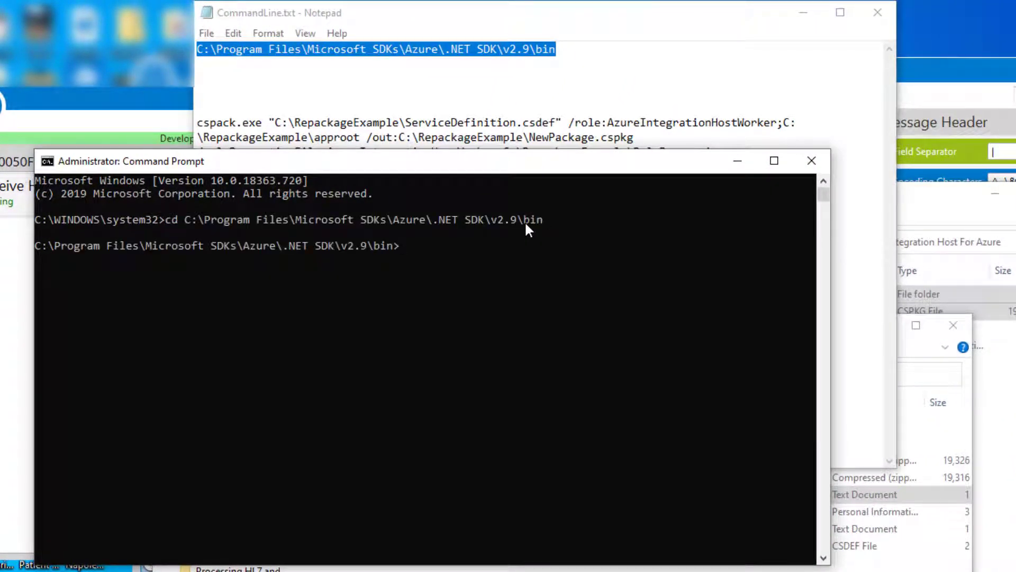
Select the full cspack command from the CommandLine.txt notes.
{"action": "left_click", "coordinate": [461, 107]}
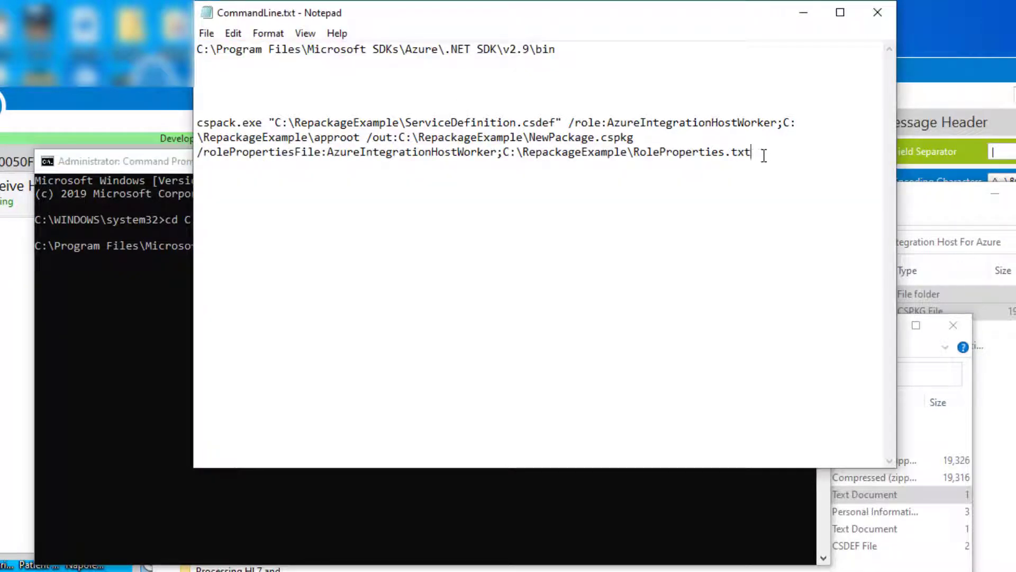
{"action": "left_click_drag", "start_coordinate": [762, 154], "coordinate": [717, 153]}
{"action": "left_click_drag", "start_coordinate": [326, 158], "coordinate": [256, 152]}
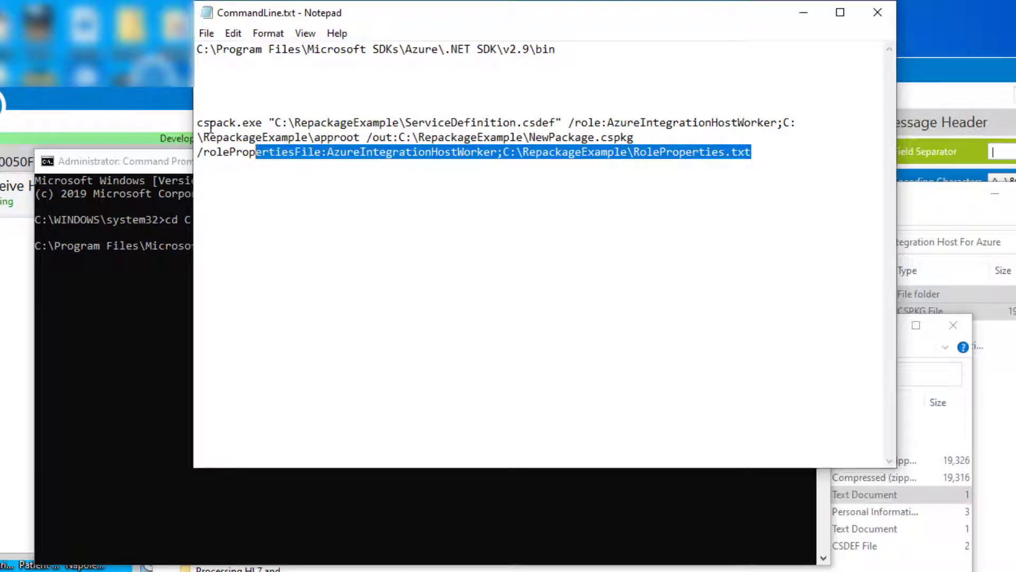
{"action": "left_click_drag", "start_coordinate": [204, 122], "coordinate": [262, 124]}
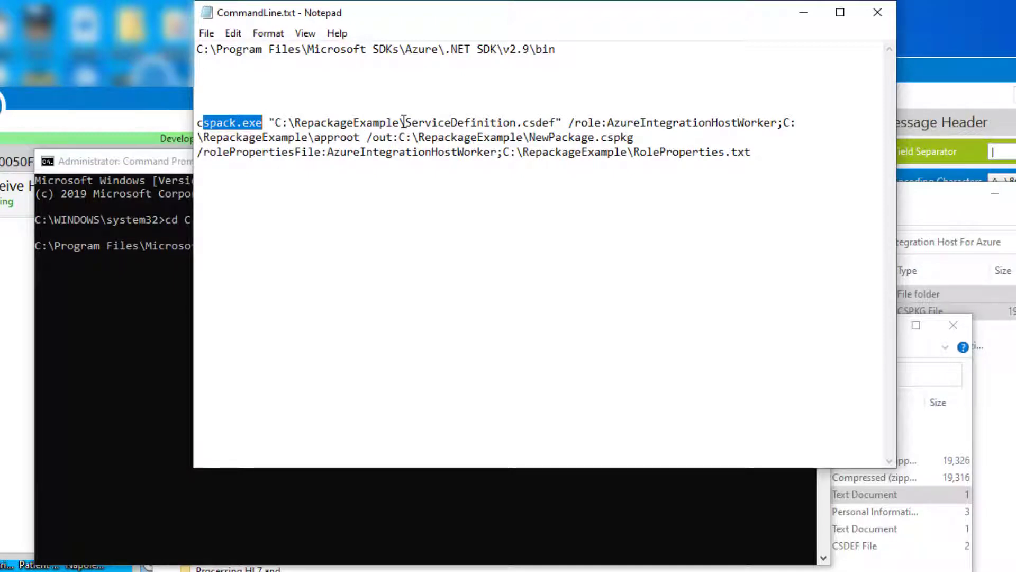
{"action": "left_click_drag", "start_coordinate": [404, 122], "coordinate": [555, 120]}
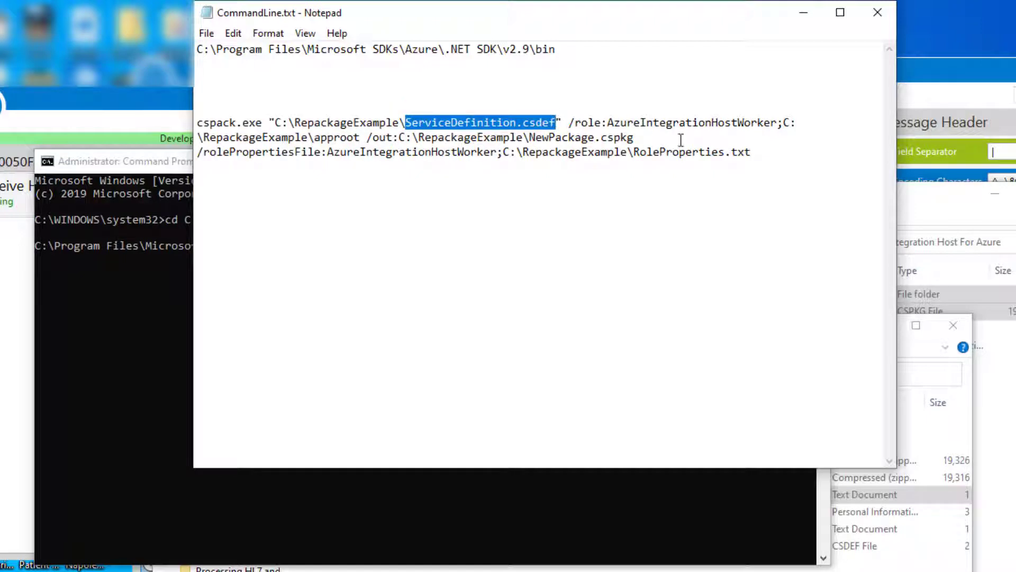
{"action": "left_click", "coordinate": [767, 157]}
{"action": "left_click", "coordinate": [182, 138], "text": "shift"}
{"action": "left_click", "coordinate": [179, 128], "text": "shift"}
{"action": "key", "text": "ctrl+c"}
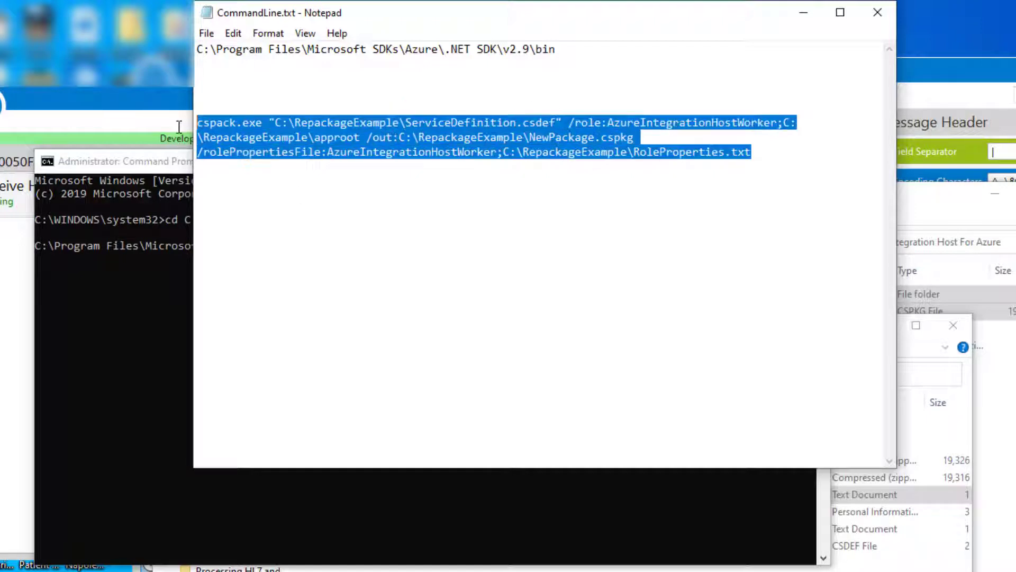
Run the cspack command to build NewPackage.cspkg (19,318 KB) in RepackageExample.
{"action": "left_click", "coordinate": [164, 332]}
{"action": "right_click", "coordinate": [289, 333]}
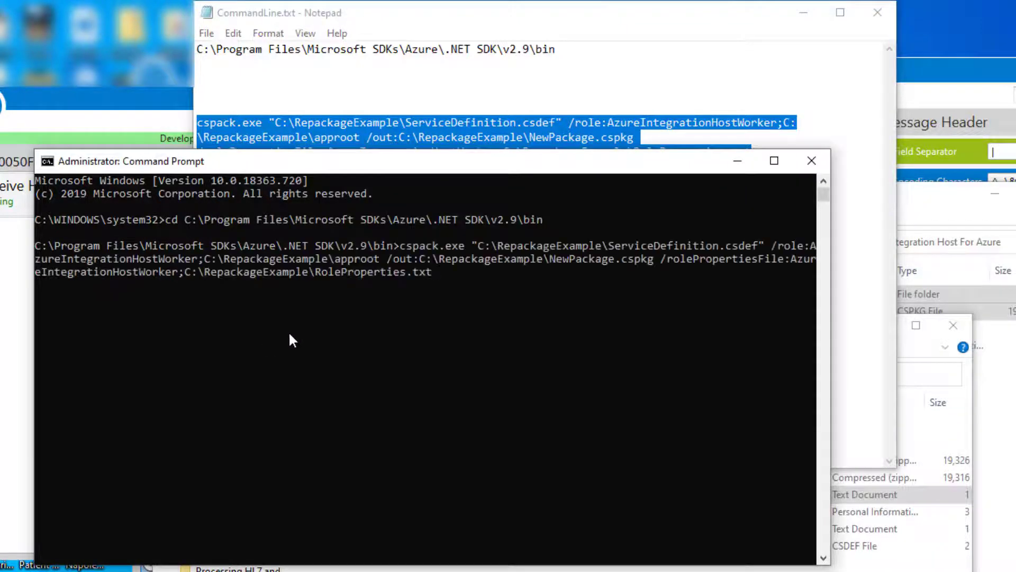
{"action": "key", "text": "Return"}
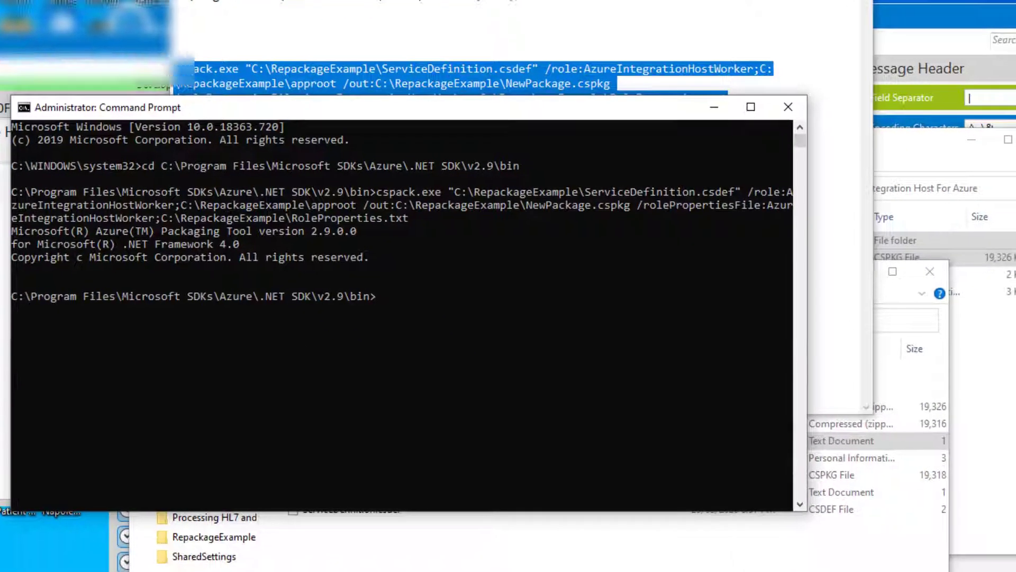
{"action": "left_click", "coordinate": [471, 568]}
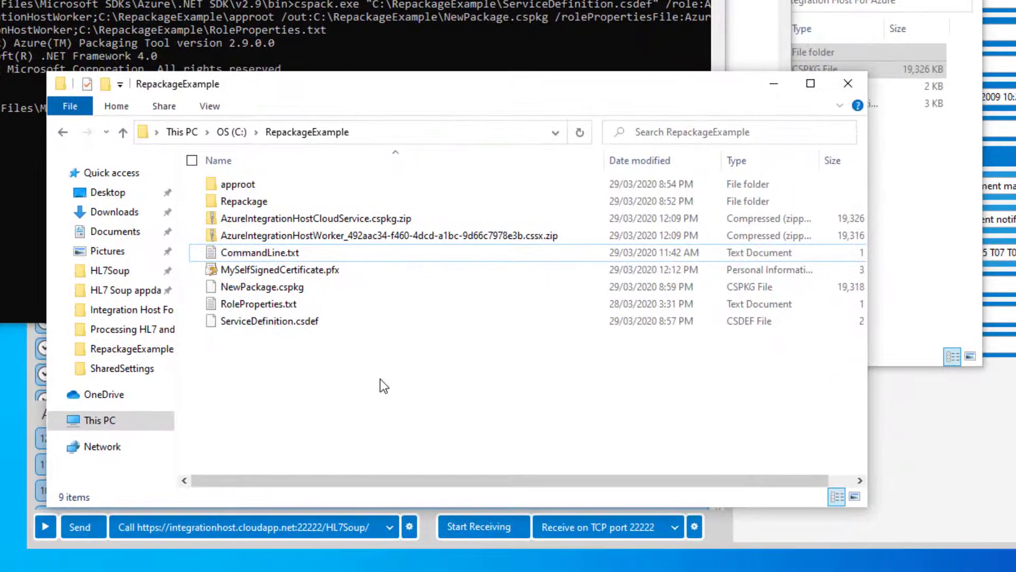
Copy NewPackage.cspkg into the Desktop's Integration Host For Azure folder.
{"action": "left_click", "coordinate": [268, 290]}
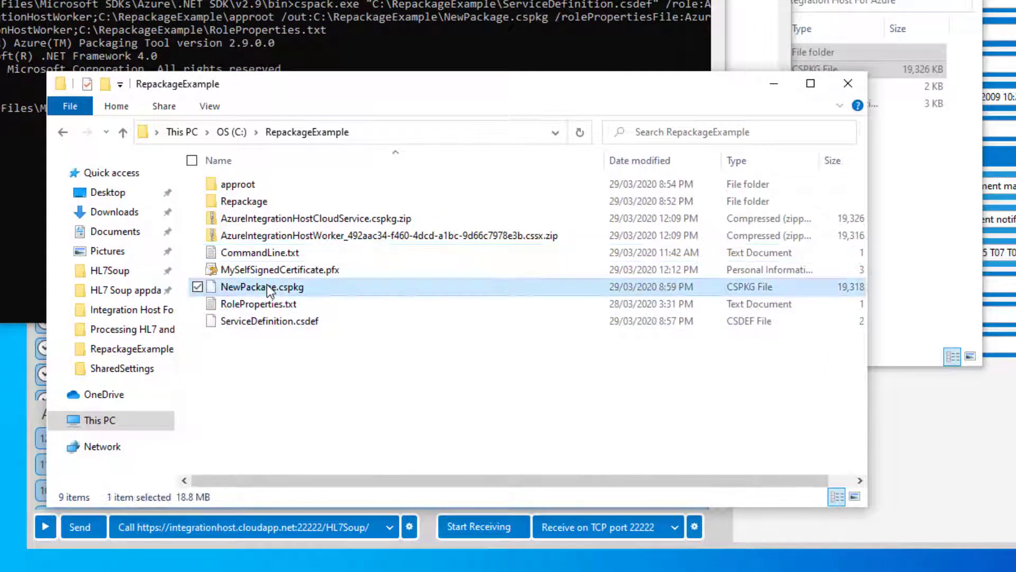
{"action": "right_click", "coordinate": [300, 292]}
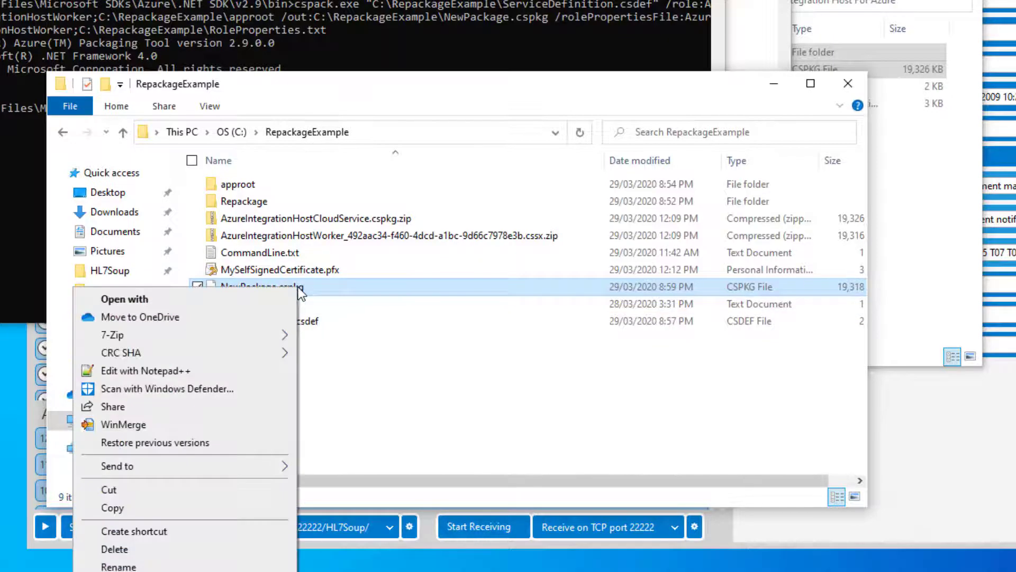
{"action": "left_click", "coordinate": [118, 508]}
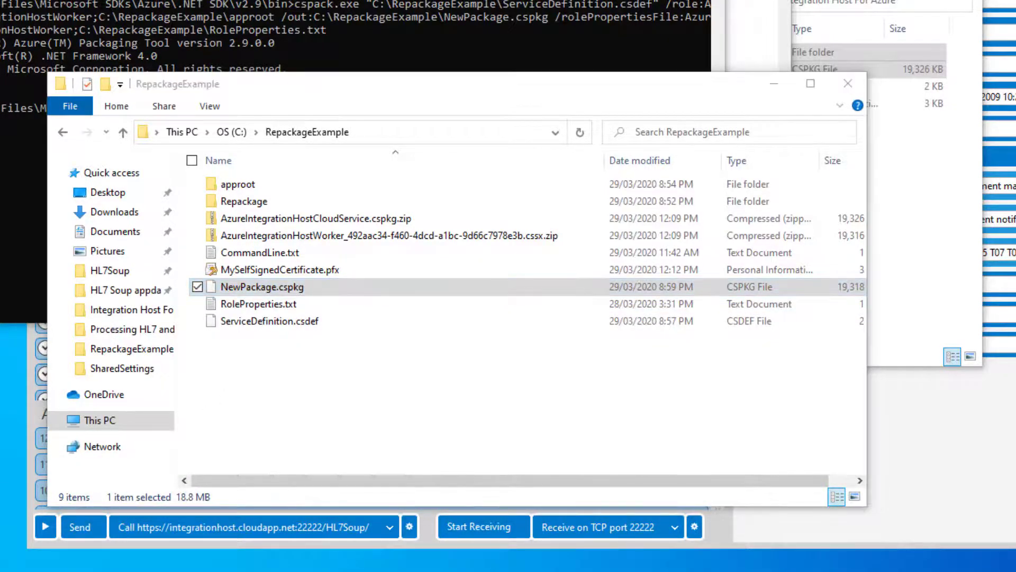
{"action": "left_click", "coordinate": [71, 569]}
{"action": "left_click", "coordinate": [10, 566]}
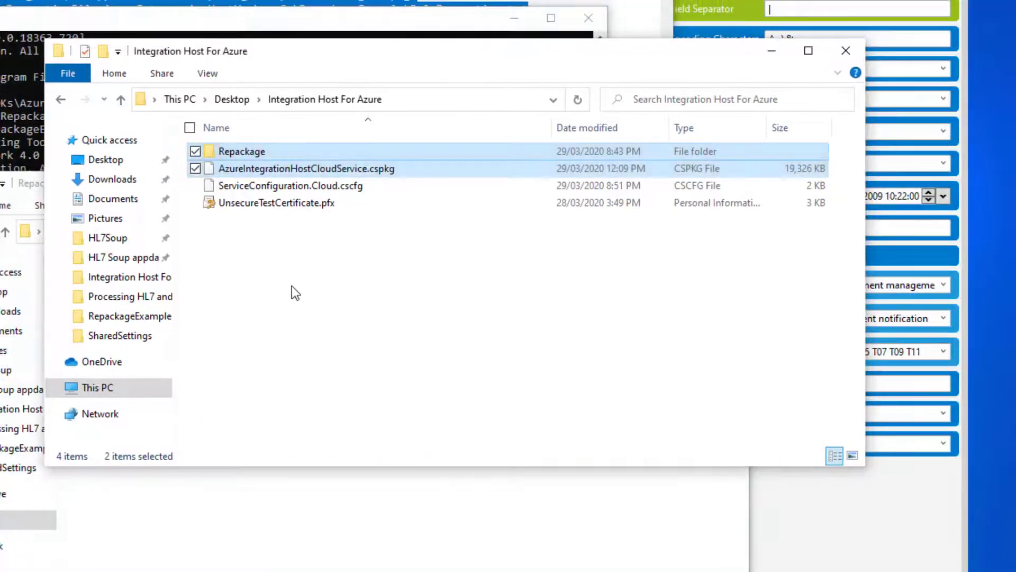
{"action": "right_click", "coordinate": [292, 287]}
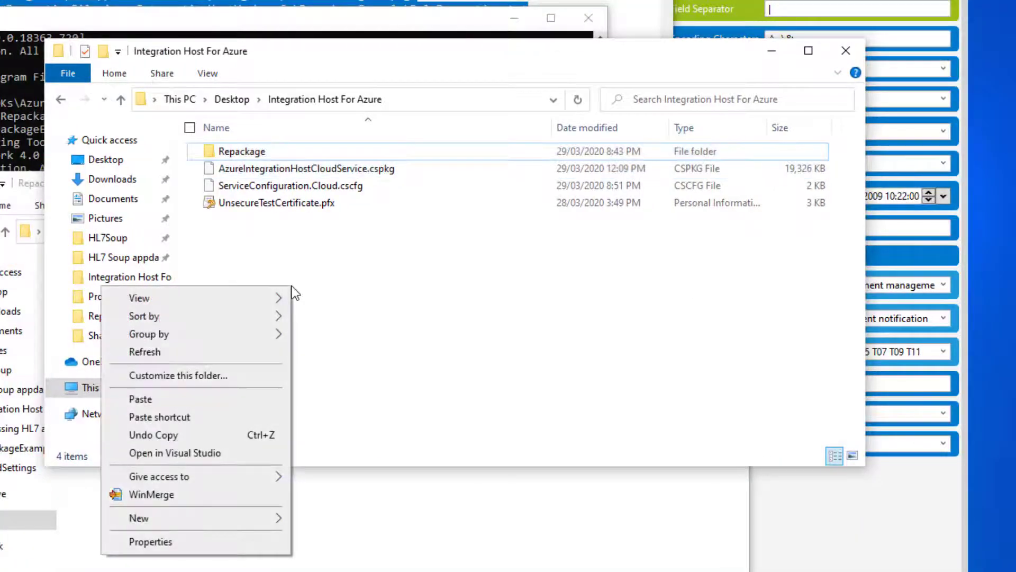
{"action": "left_click", "coordinate": [174, 401]}
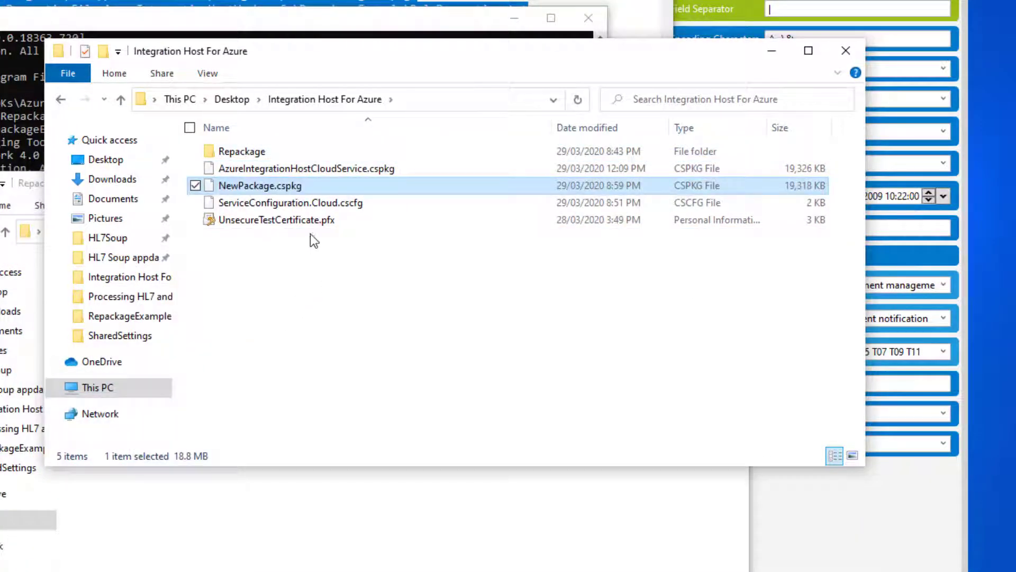
Copy that folder's path and select ServiceConfiguration.Cloud.cscfg.
{"action": "left_click", "coordinate": [436, 99]}
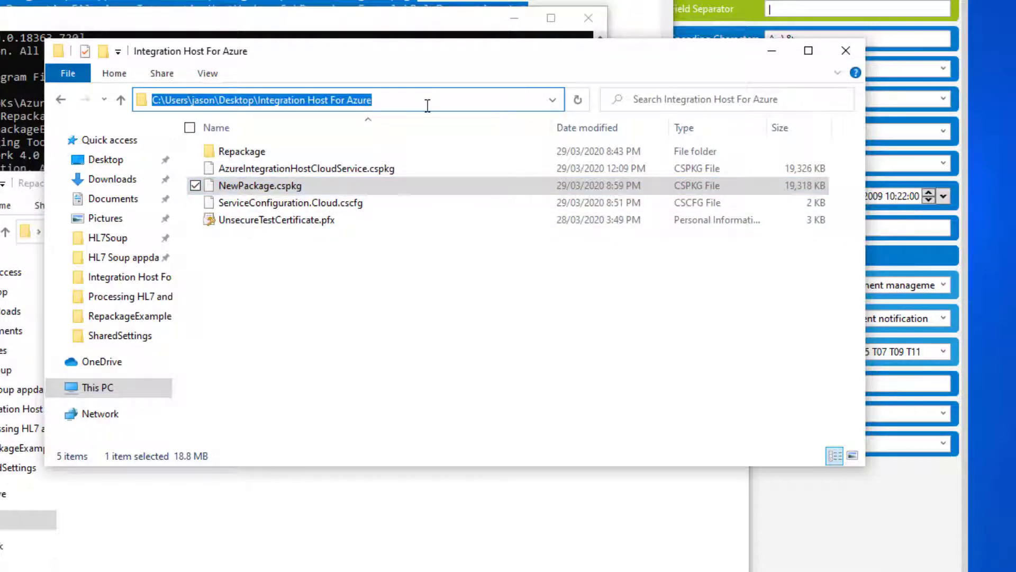
{"action": "left_click", "coordinate": [342, 243]}
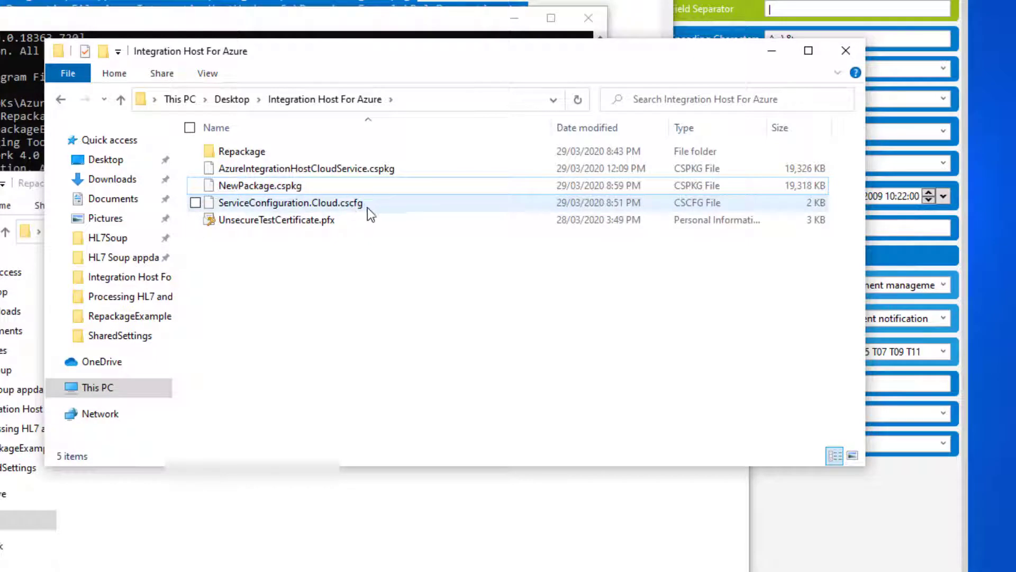
{"action": "left_click", "coordinate": [265, 203]}
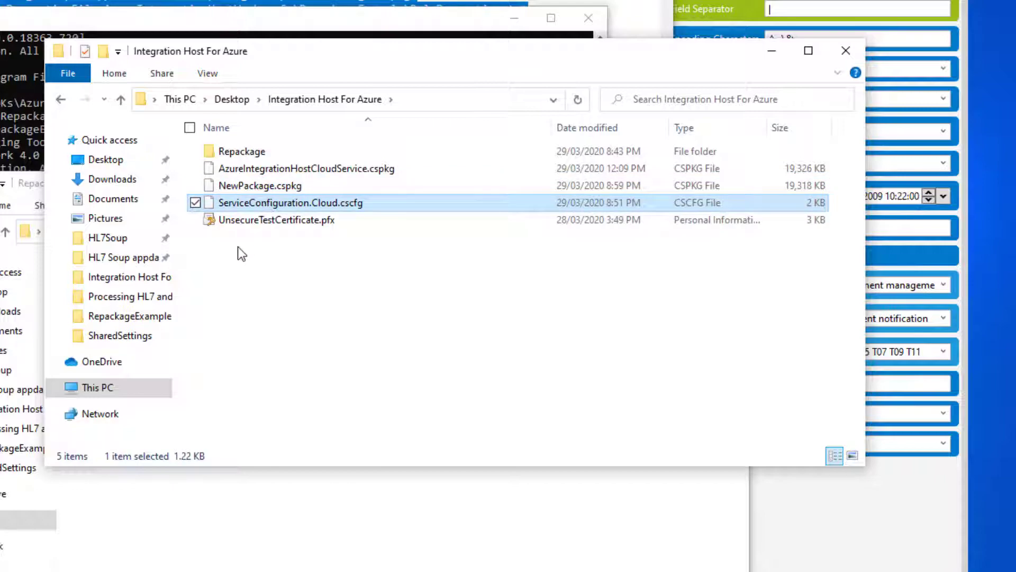
{"action": "left_click", "coordinate": [91, 561]}
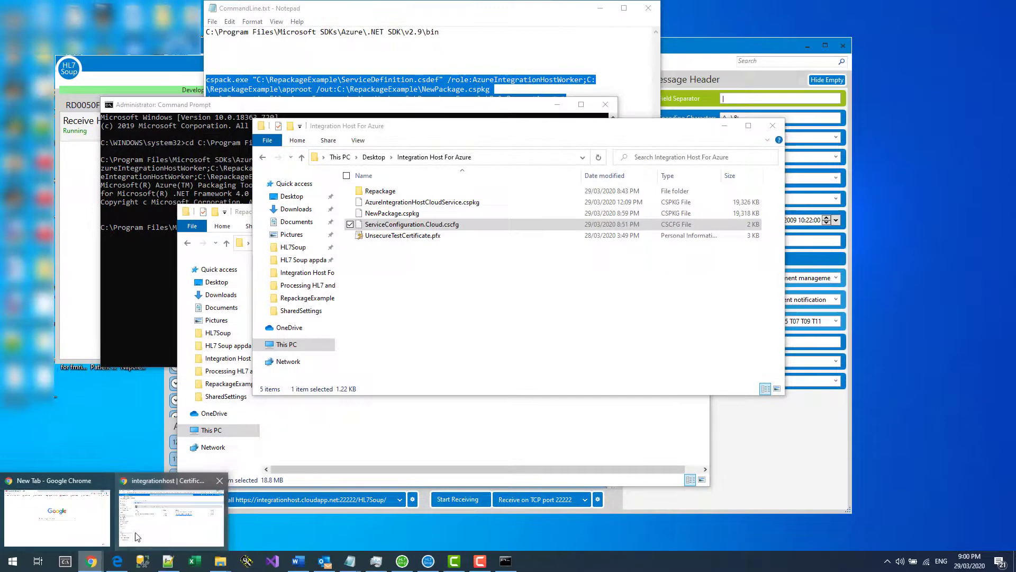
Start updating the integrationhost Production deployment using the integrationhoststorage account.
{"action": "left_click", "coordinate": [137, 537]}
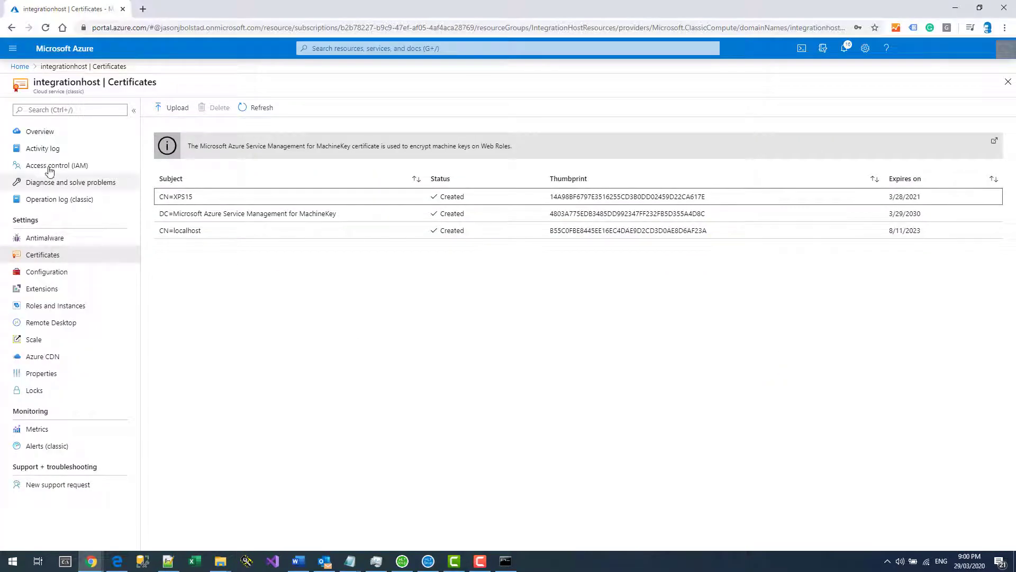
{"action": "left_click", "coordinate": [35, 136]}
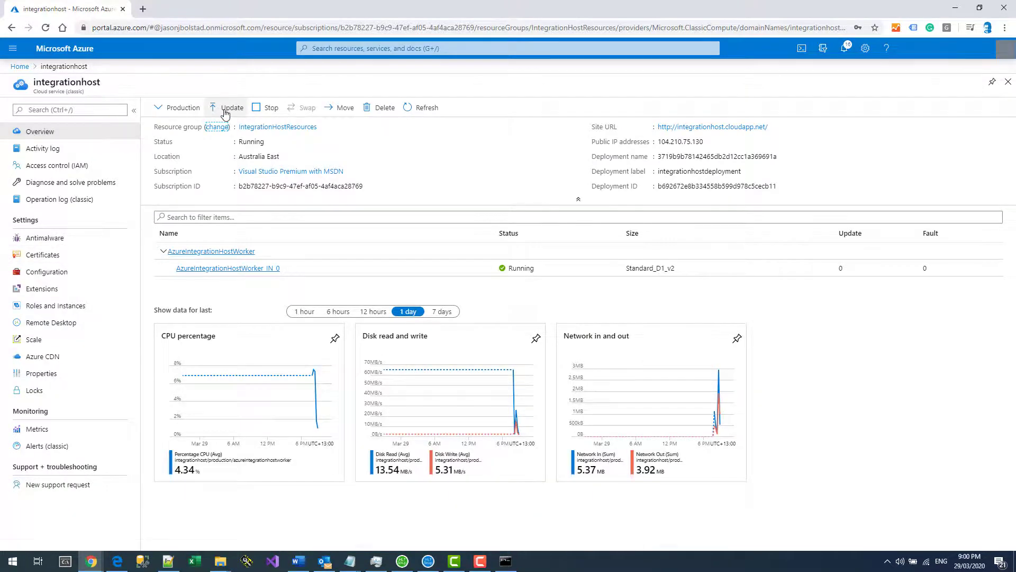
{"action": "left_click", "coordinate": [226, 108]}
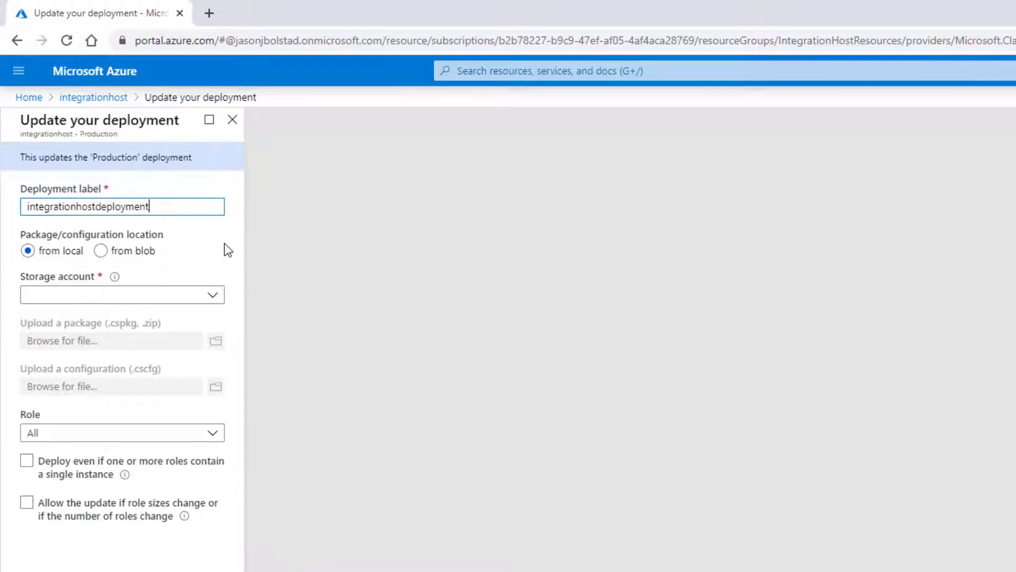
{"action": "left_click", "coordinate": [195, 295]}
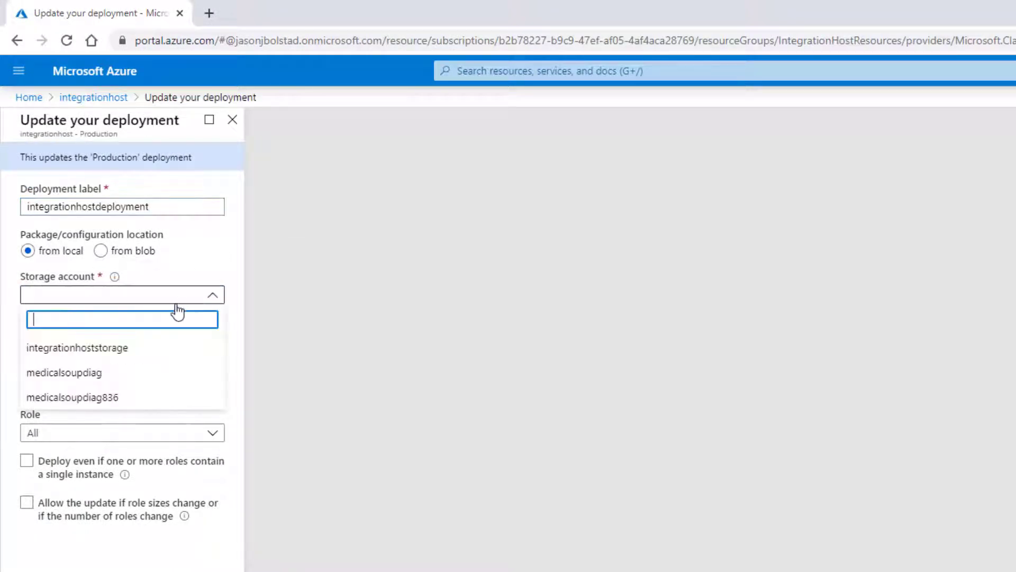
{"action": "left_click", "coordinate": [91, 356]}
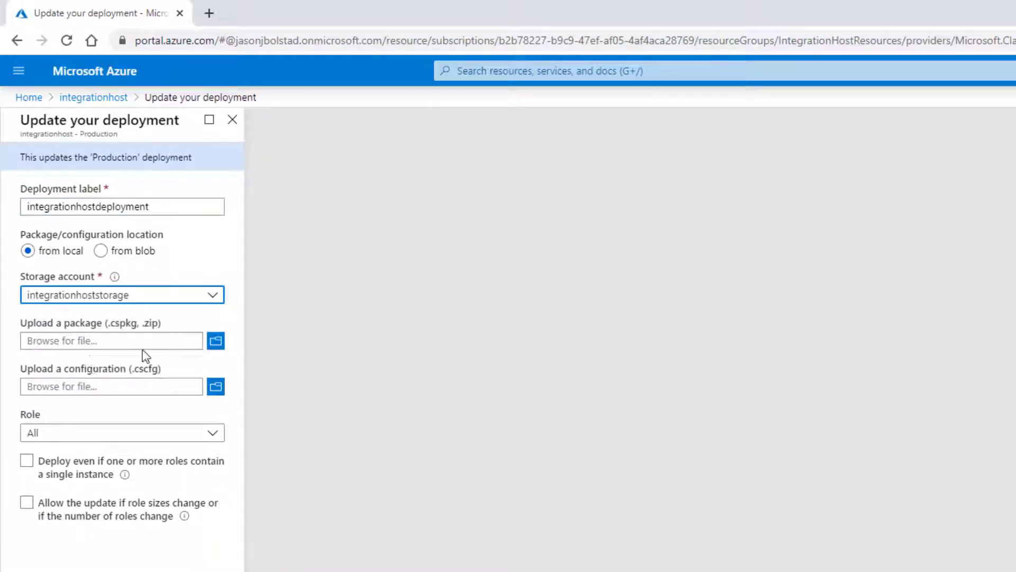
Choose NewPackage.cspkg and ServiceConfiguration.Cloud.cscfg, and tick both update override options.
{"action": "left_click", "coordinate": [216, 341]}
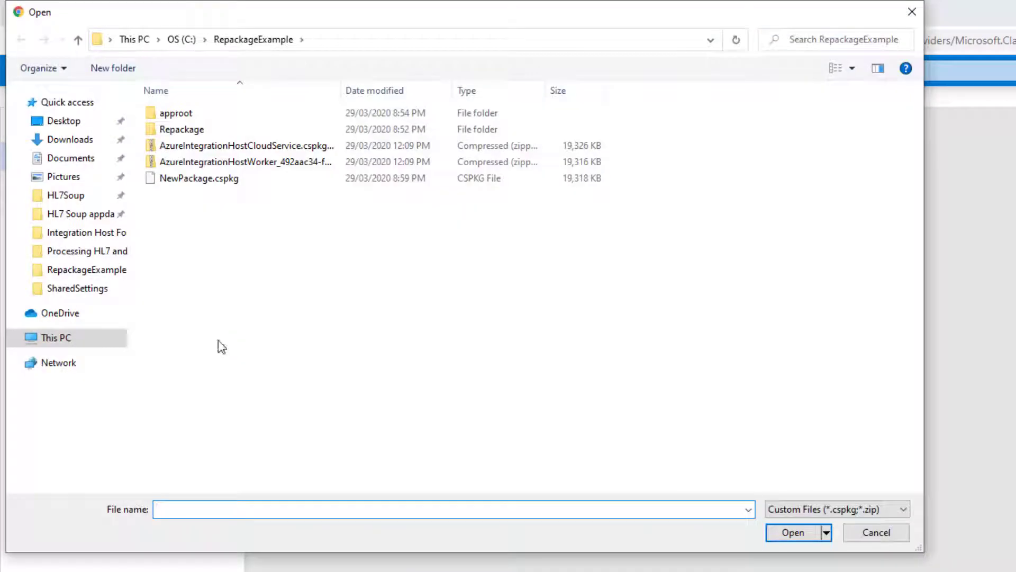
{"action": "left_click", "coordinate": [408, 39]}
{"action": "key", "text": "ctrl+v"}
{"action": "key", "text": "Return"}
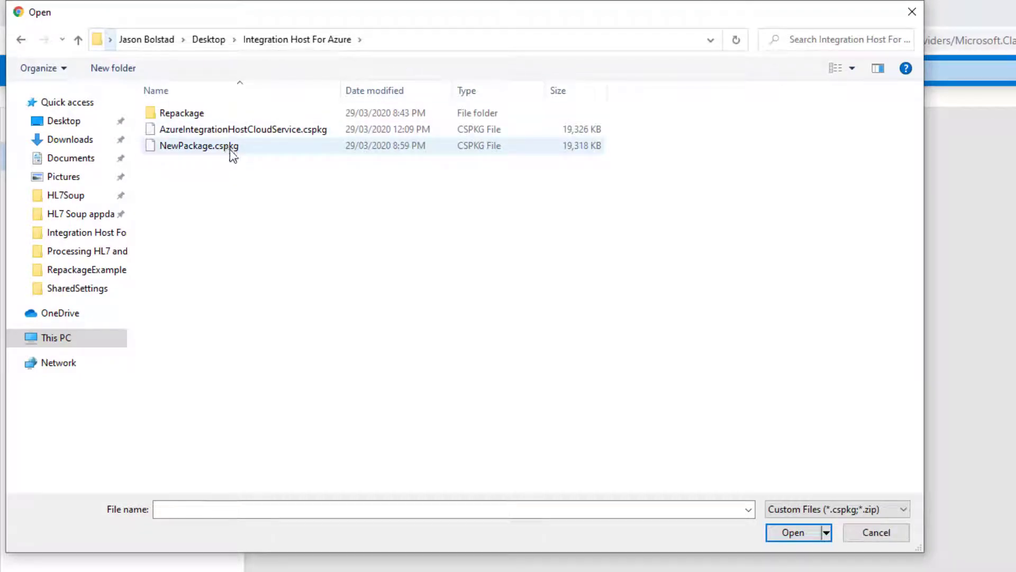
{"action": "double_click", "coordinate": [238, 147]}
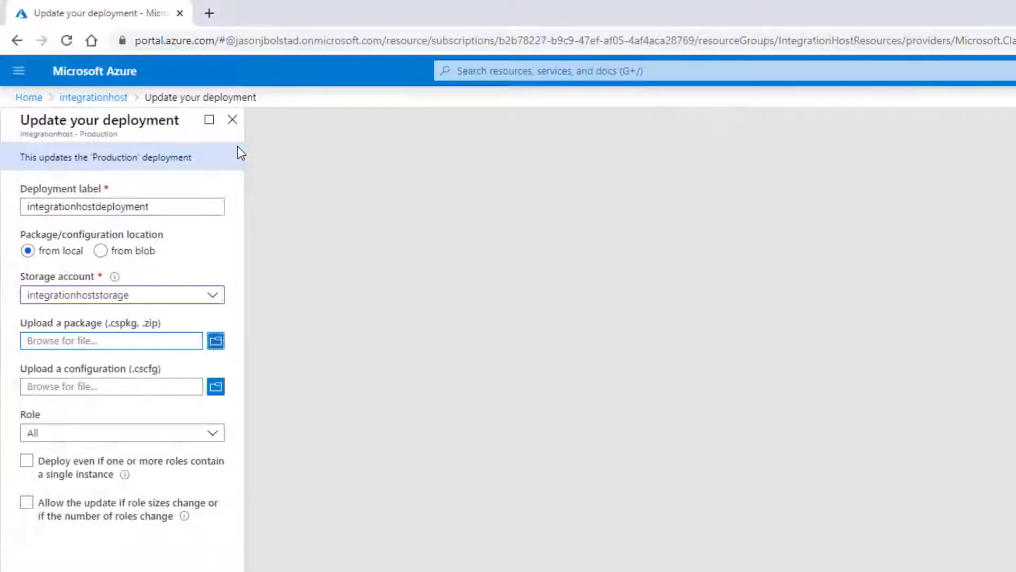
{"action": "left_click", "coordinate": [215, 386]}
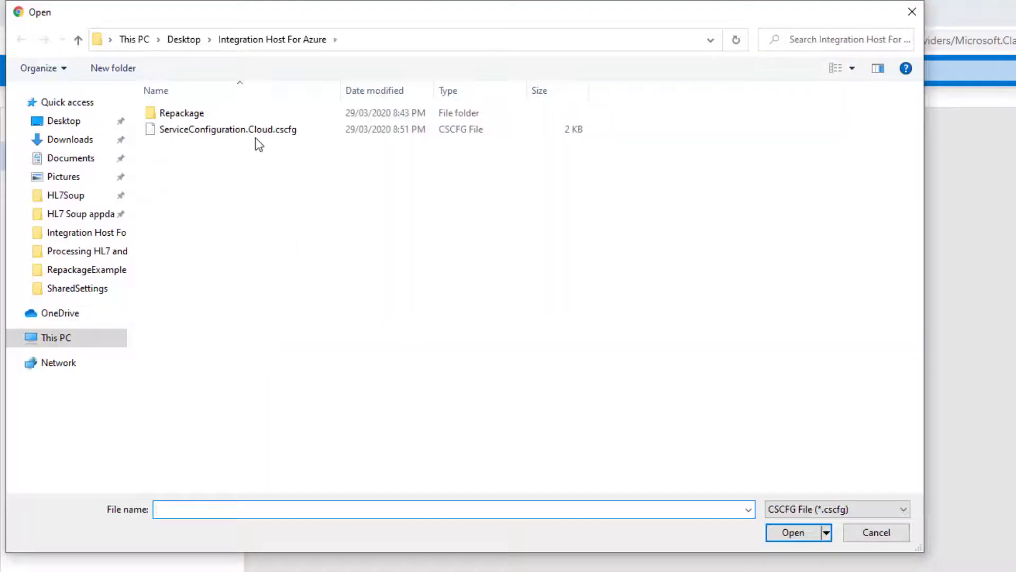
{"action": "double_click", "coordinate": [256, 137]}
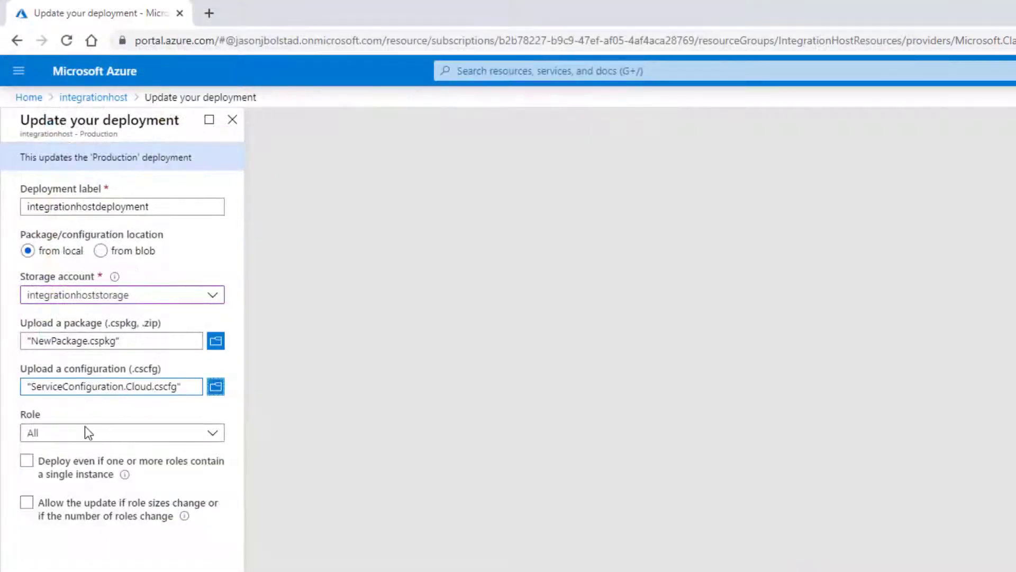
{"action": "left_click", "coordinate": [29, 463]}
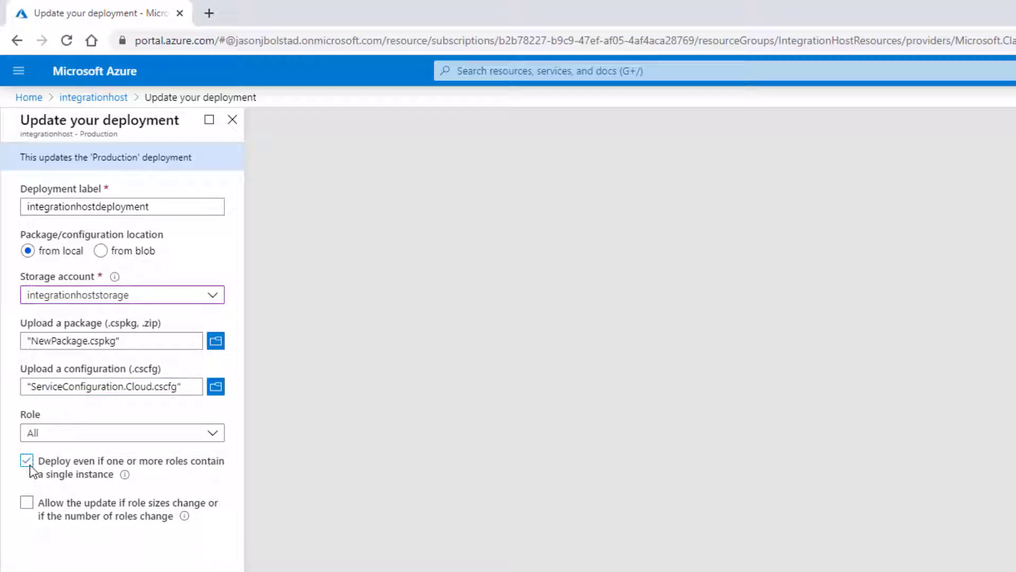
{"action": "left_click", "coordinate": [25, 504]}
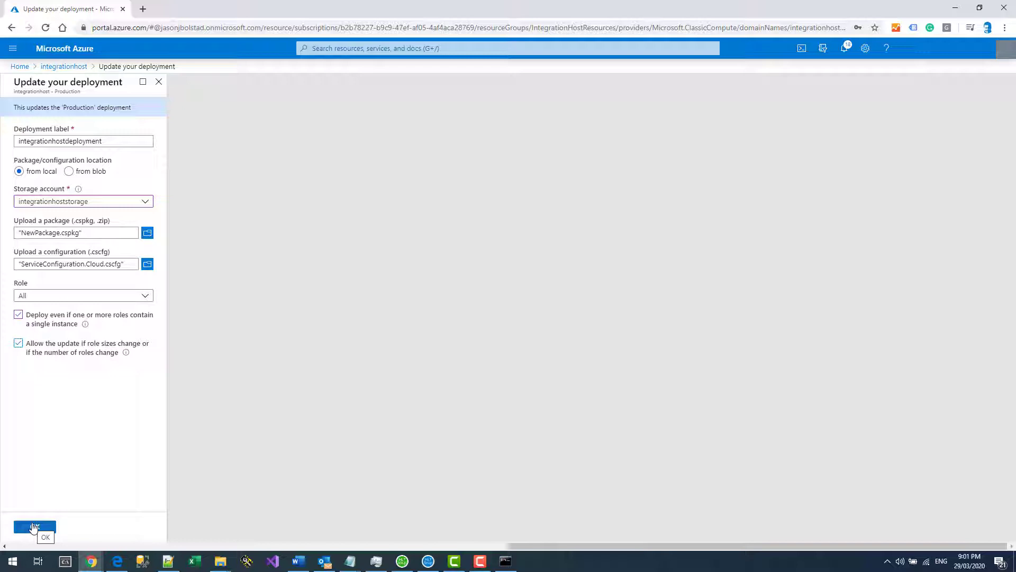
Submit the deployment update and accept HL7 Soup's changed server certificate.
{"action": "left_click", "coordinate": [34, 528]}
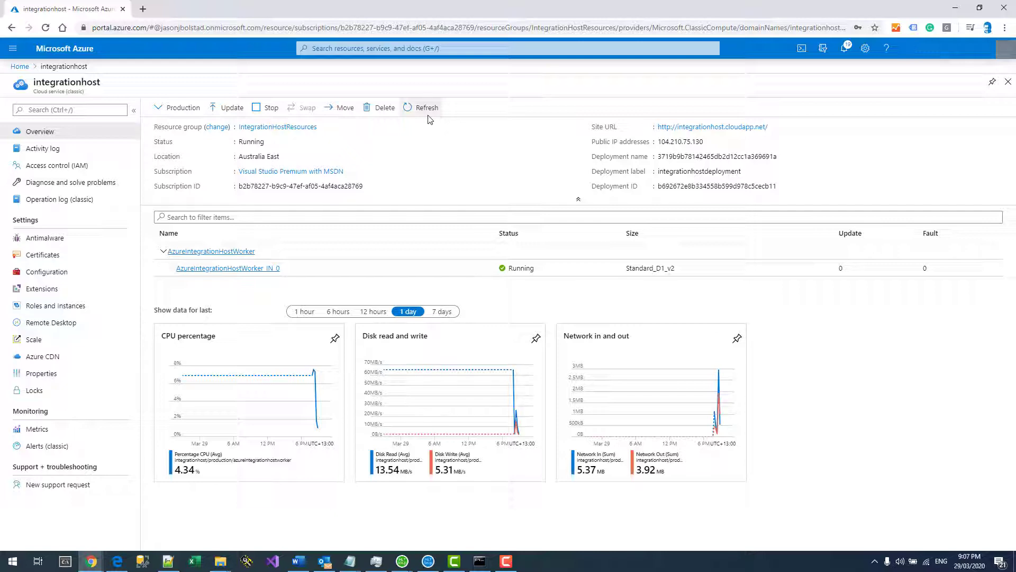
{"action": "left_click", "coordinate": [405, 565]}
{"action": "left_click", "coordinate": [449, 511]}
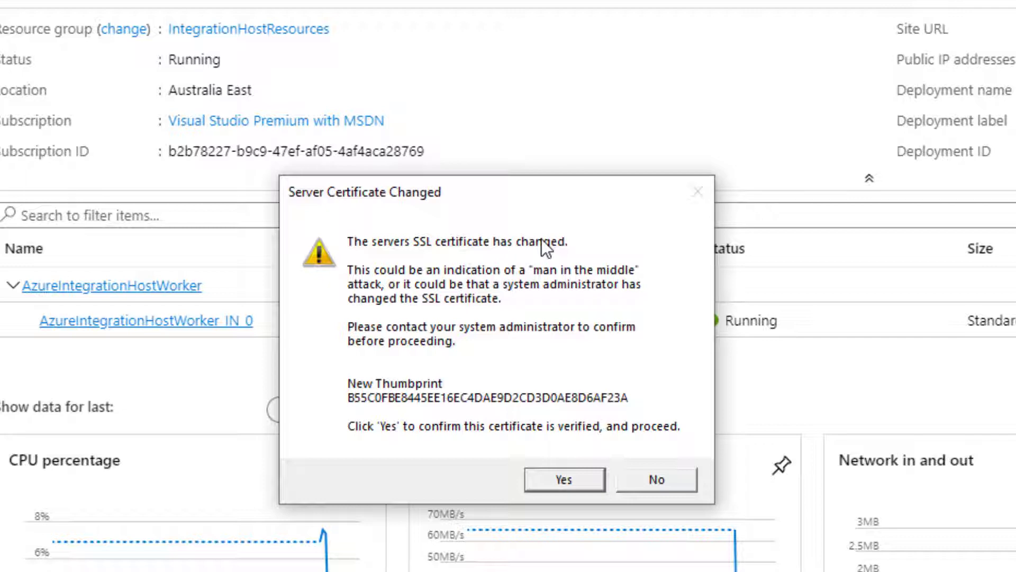
{"action": "left_click", "coordinate": [564, 479]}
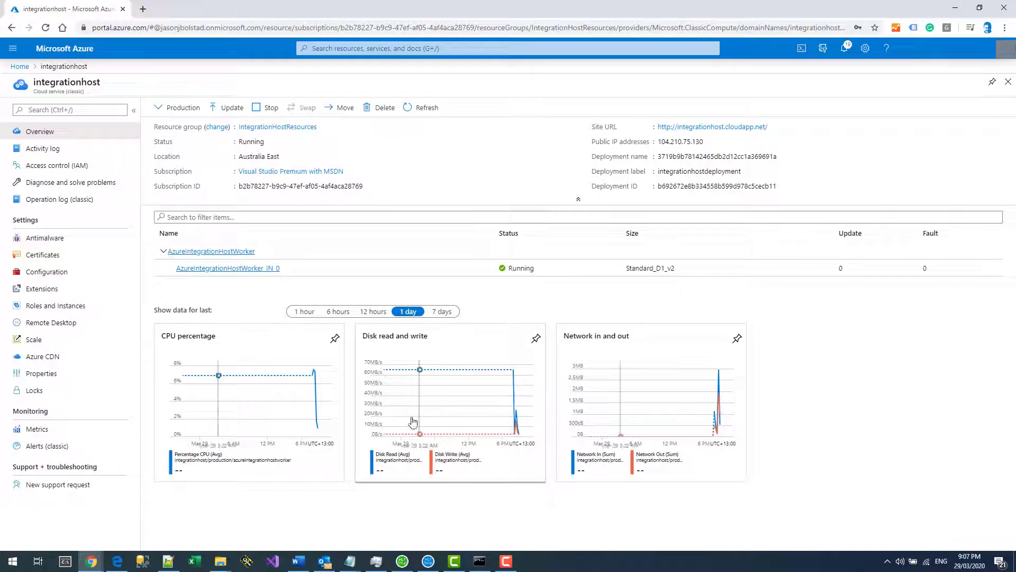
{"action": "left_click", "coordinate": [401, 564]}
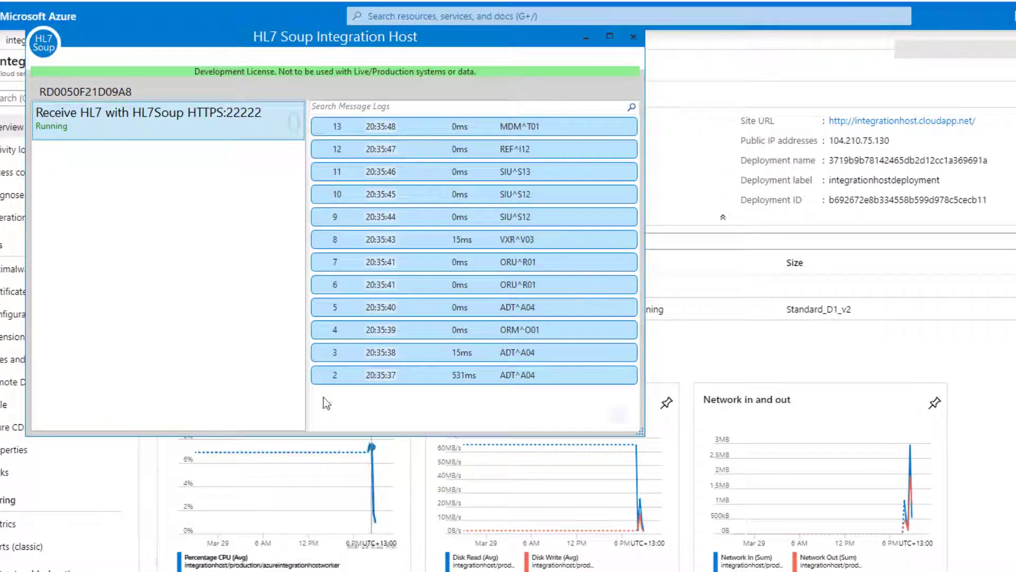
Accept the changed certificate and create a new receiver workflow.
{"action": "right_click", "coordinate": [213, 294]}
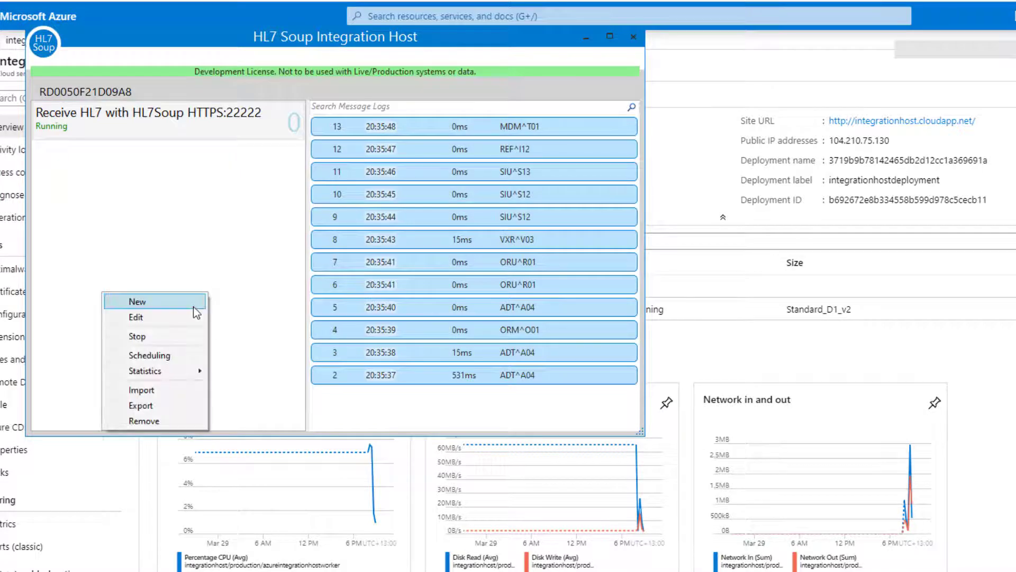
{"action": "left_click", "coordinate": [194, 304]}
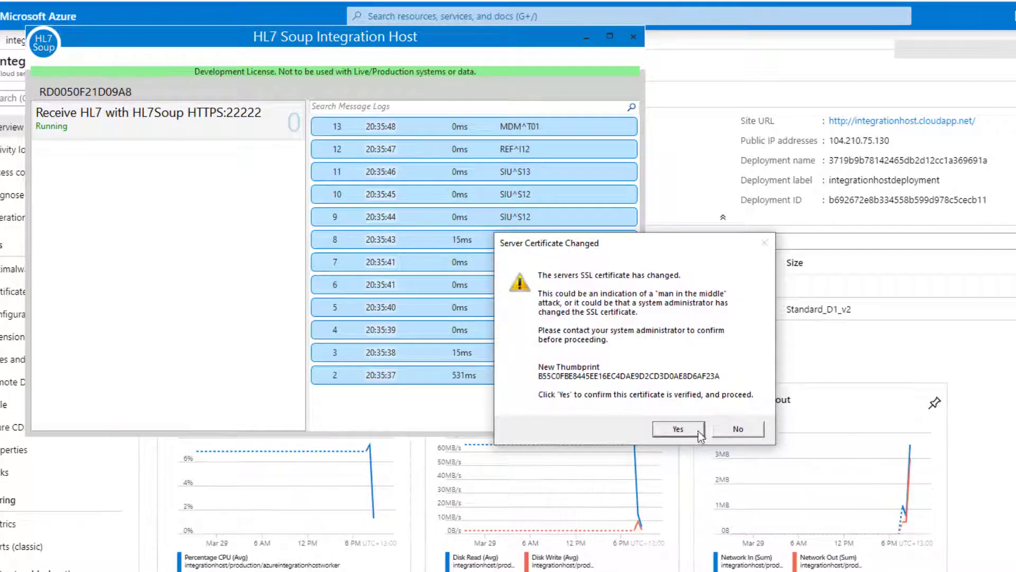
{"action": "left_click", "coordinate": [679, 429]}
{"action": "right_click", "coordinate": [150, 256]}
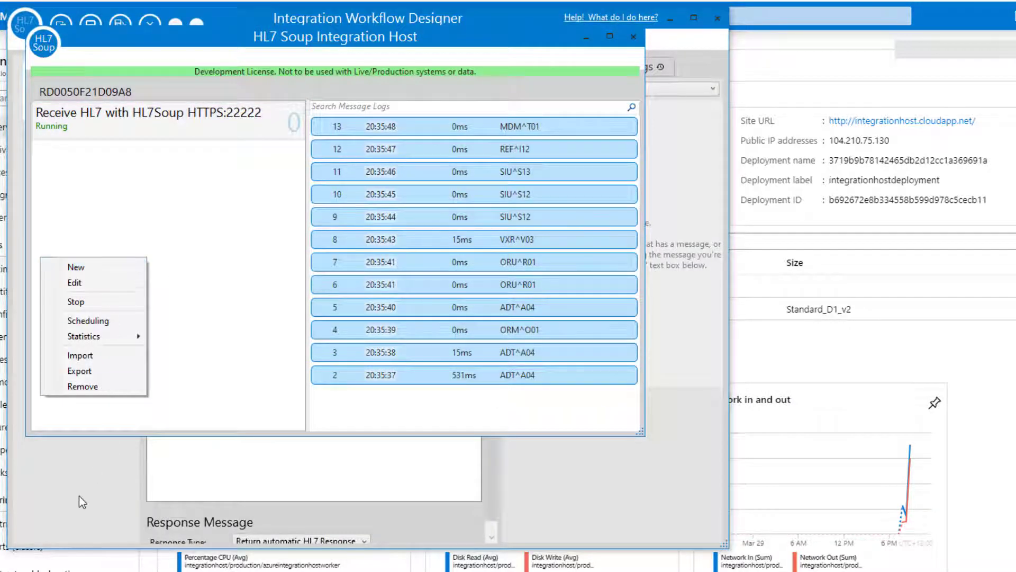
{"action": "left_click", "coordinate": [78, 495]}
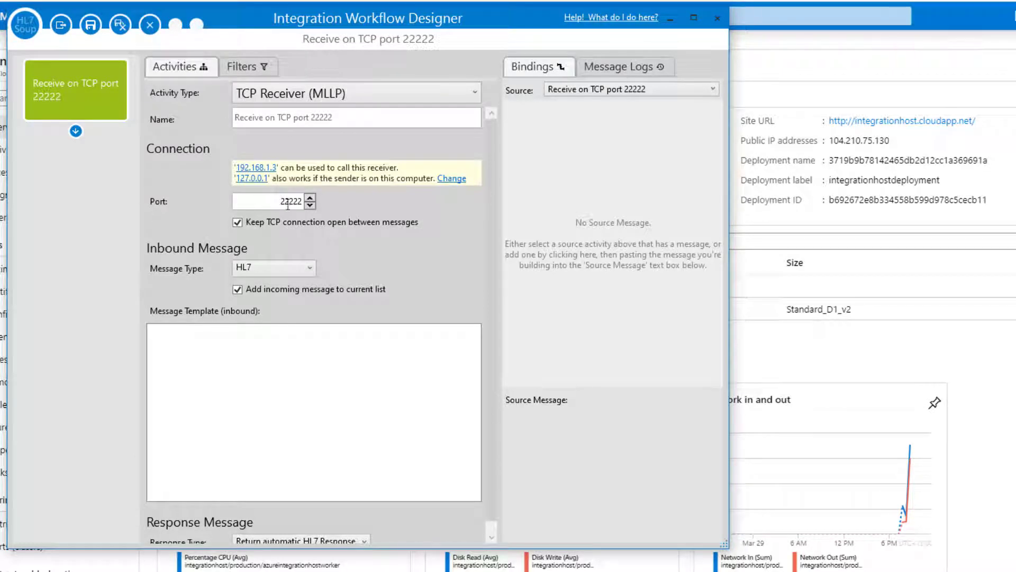
Make it an HTTP Receiver on port 22222 with HTTPS and authentication credentials.
{"action": "left_click", "coordinate": [263, 93]}
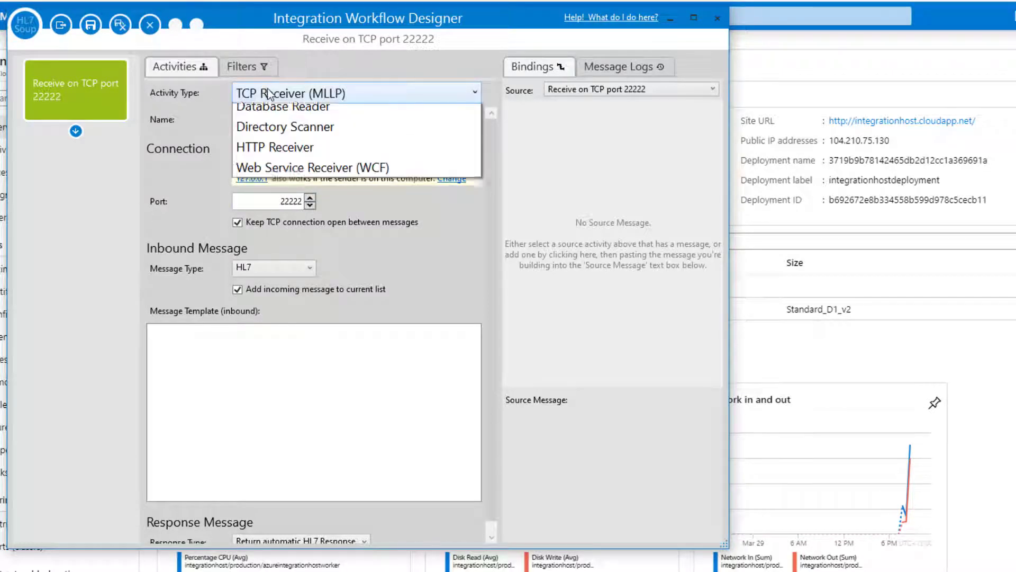
{"action": "left_click", "coordinate": [271, 175]}
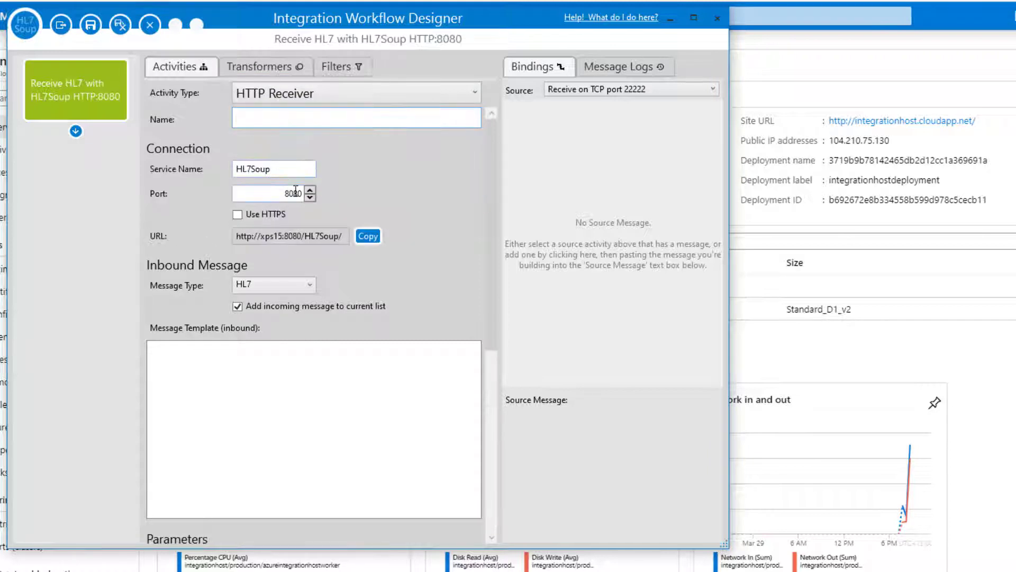
{"action": "left_click", "coordinate": [280, 197]}
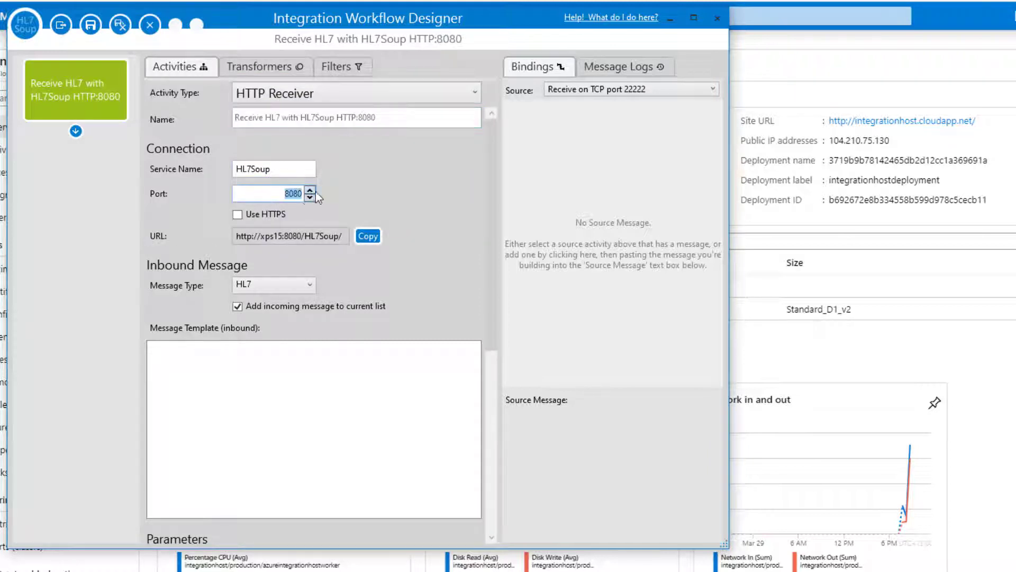
{"action": "type", "text": "222223"}
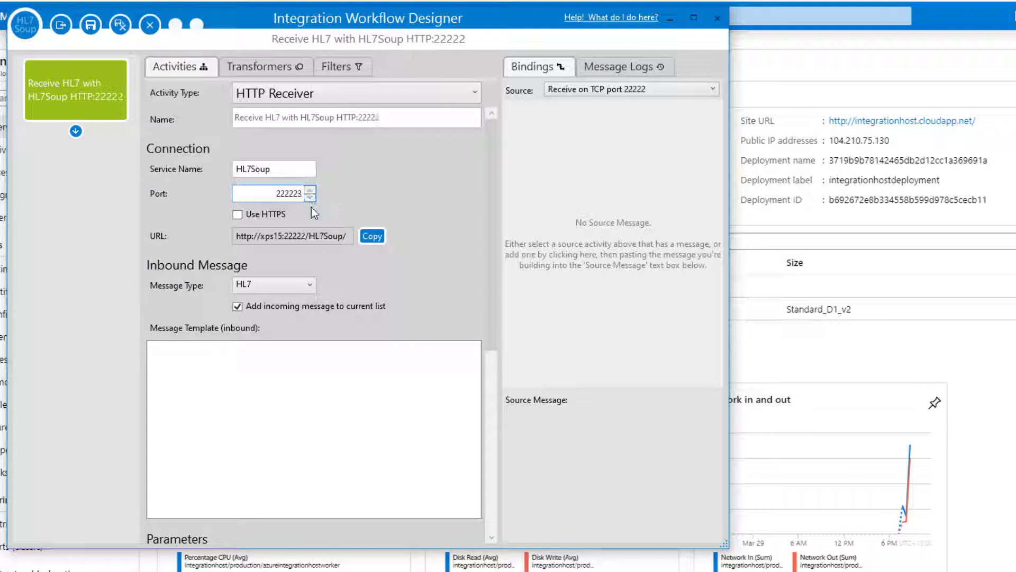
{"action": "left_click", "coordinate": [237, 215]}
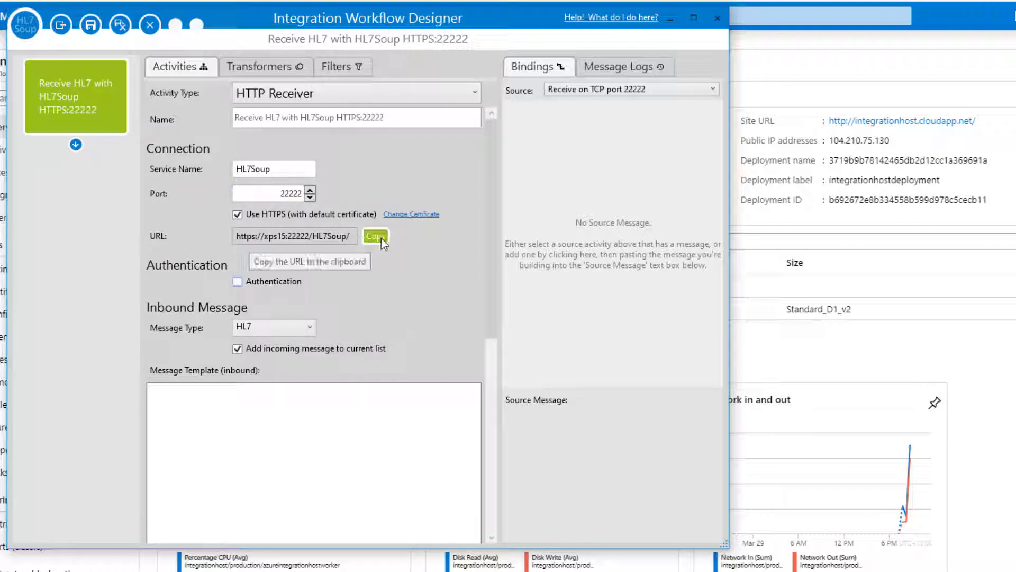
{"action": "left_click", "coordinate": [237, 282]}
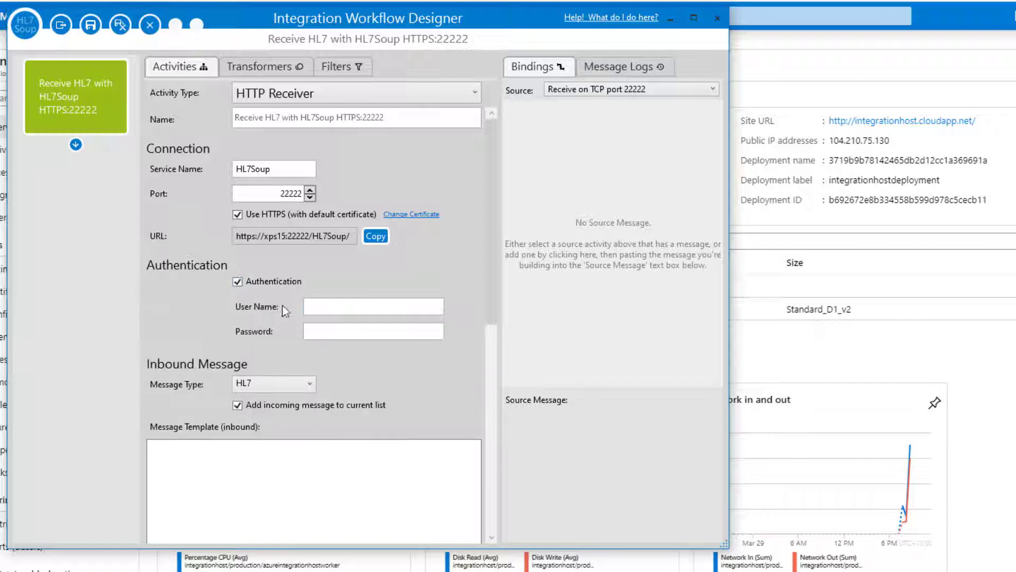
{"action": "type", "text": "test"}
{"action": "left_click", "coordinate": [353, 330]}
{"action": "type", "text": "test"}
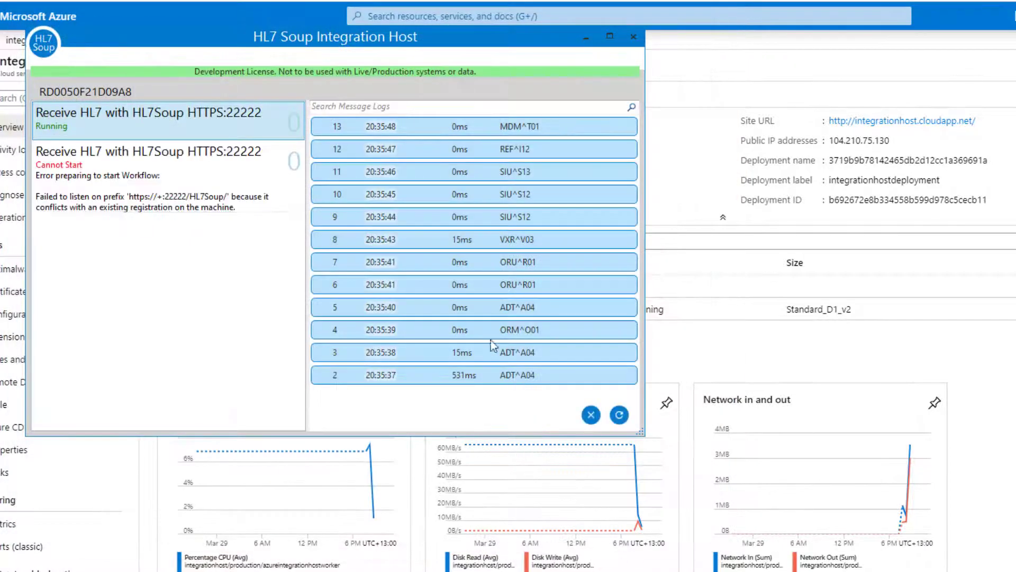
Move the failing second receiver to port 22223 and save it so it runs.
{"action": "left_click", "coordinate": [118, 197]}
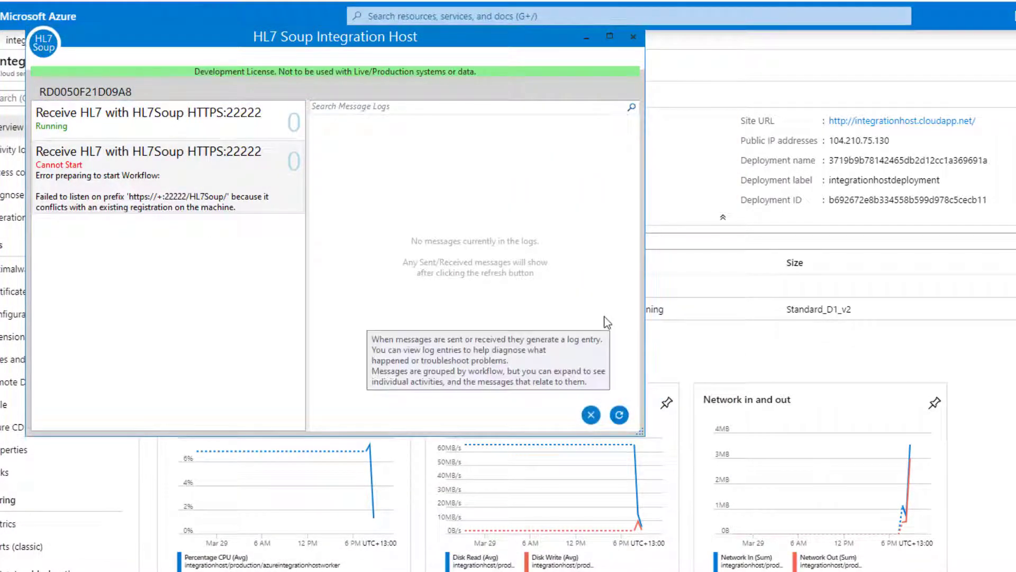
{"action": "double_click", "coordinate": [230, 186]}
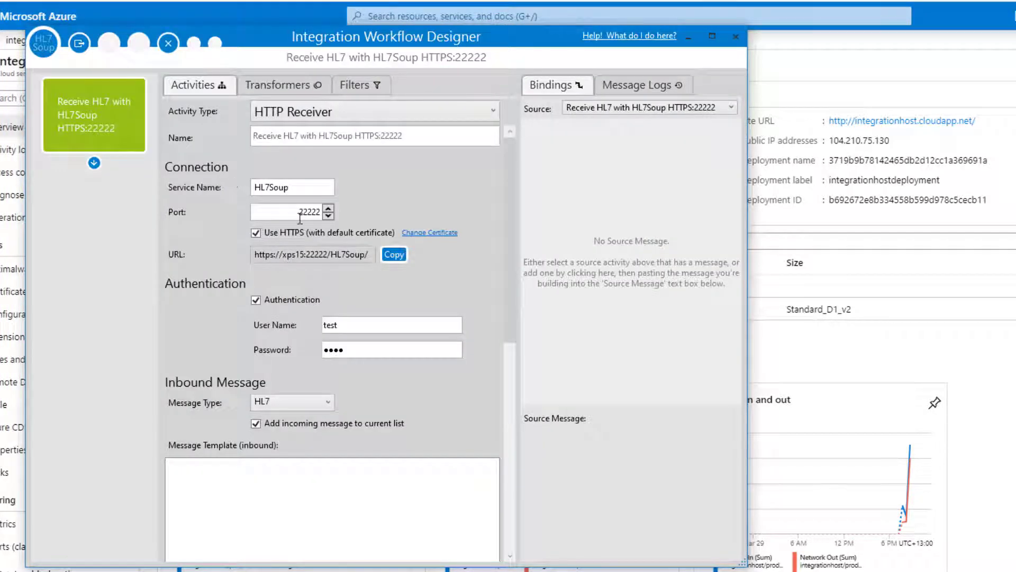
{"action": "left_click", "coordinate": [329, 207]}
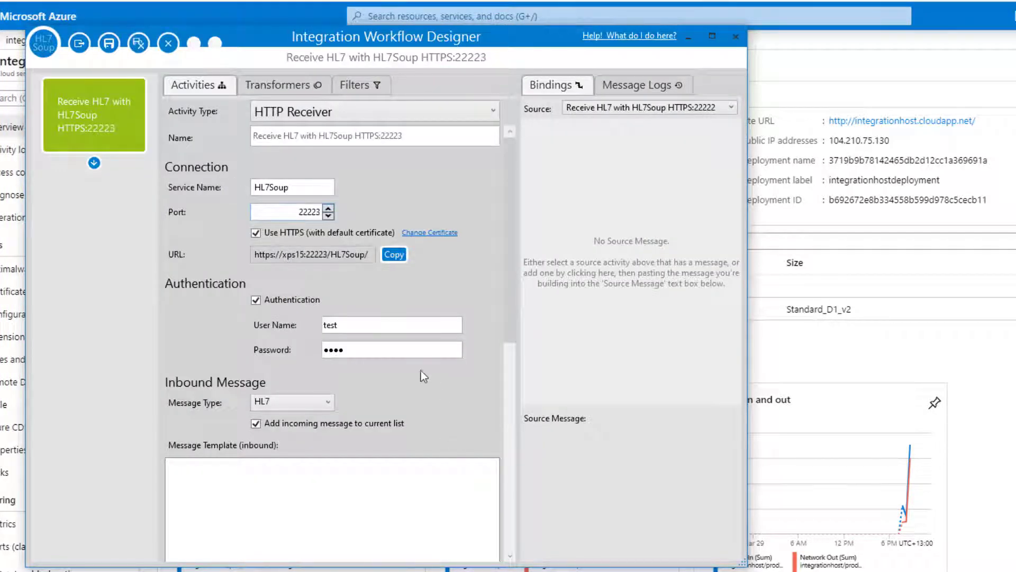
{"action": "left_click", "coordinate": [136, 50]}
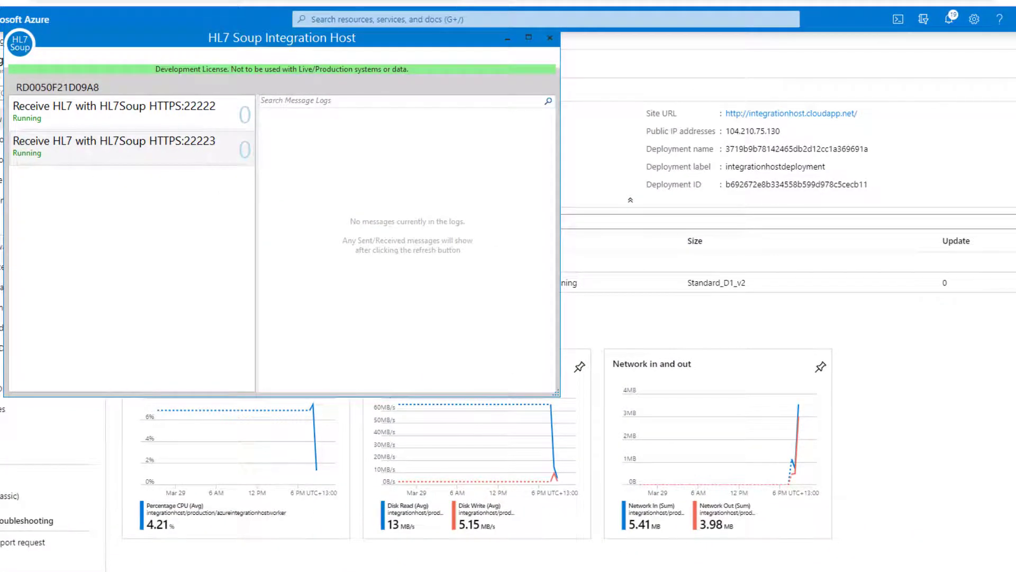
{"action": "key", "text": "alt+Tab"}
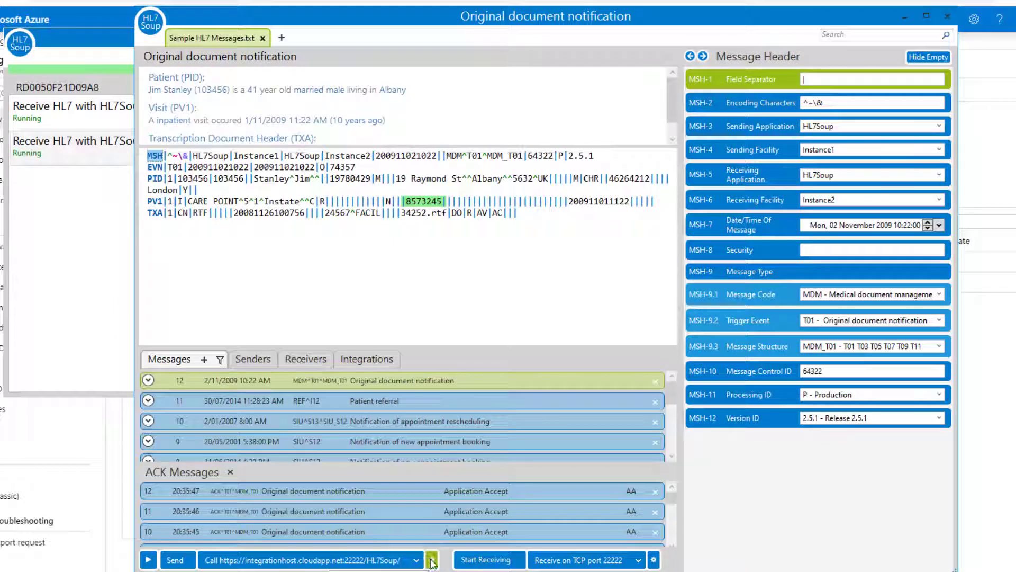
Point the HTTP sender's URL at port 22223 and set Auto Send to Move next rapidly.
{"action": "left_click", "coordinate": [432, 560]}
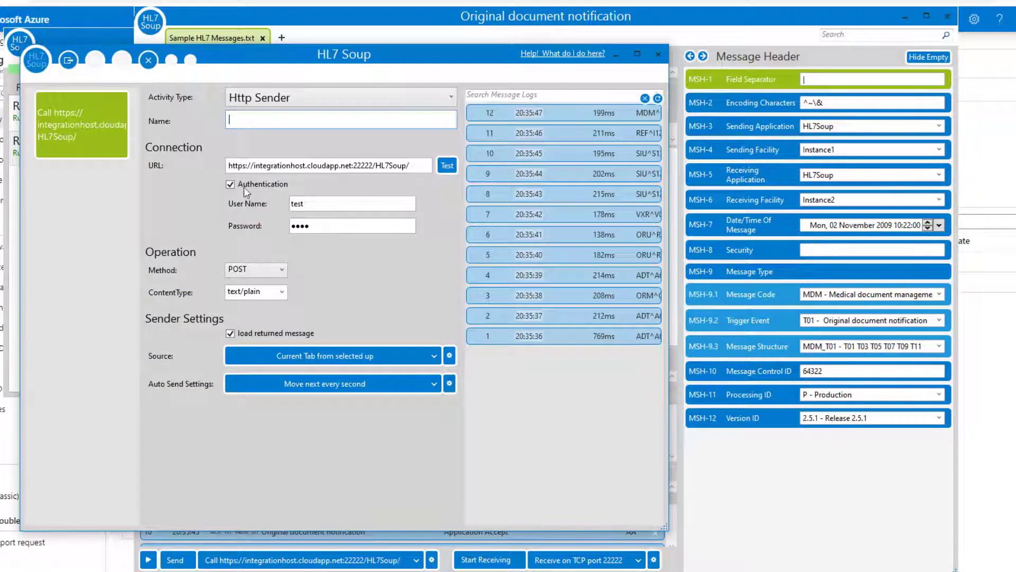
{"action": "left_click", "coordinate": [376, 165]}
{"action": "key", "text": "BackSpace"}
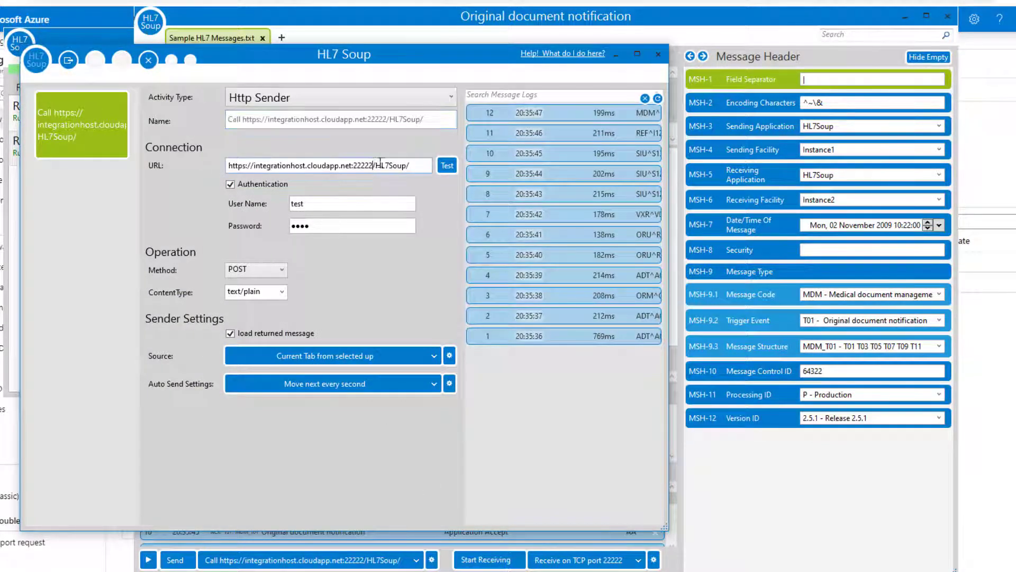
{"action": "type", "text": "3"}
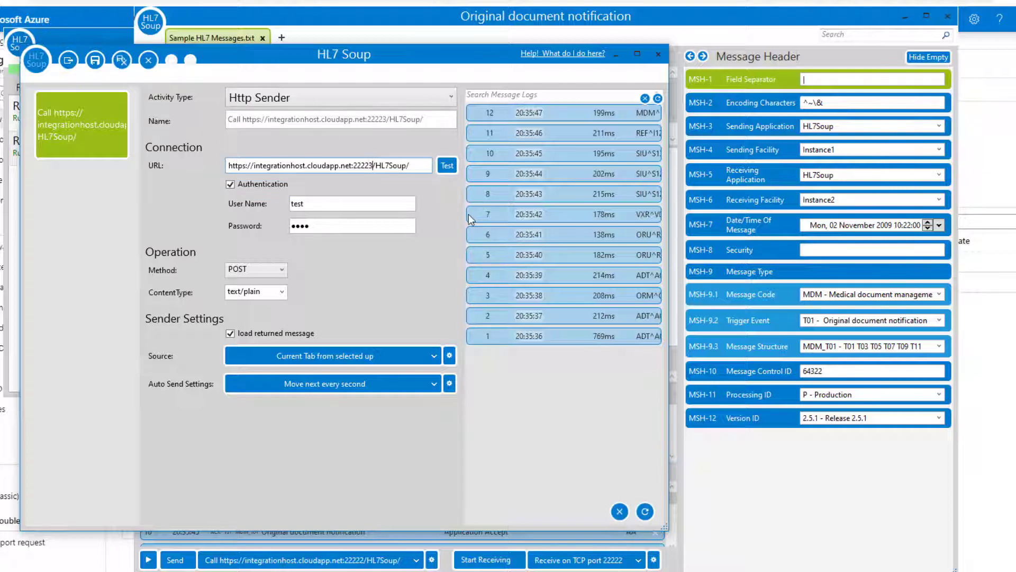
{"action": "left_click", "coordinate": [437, 380]}
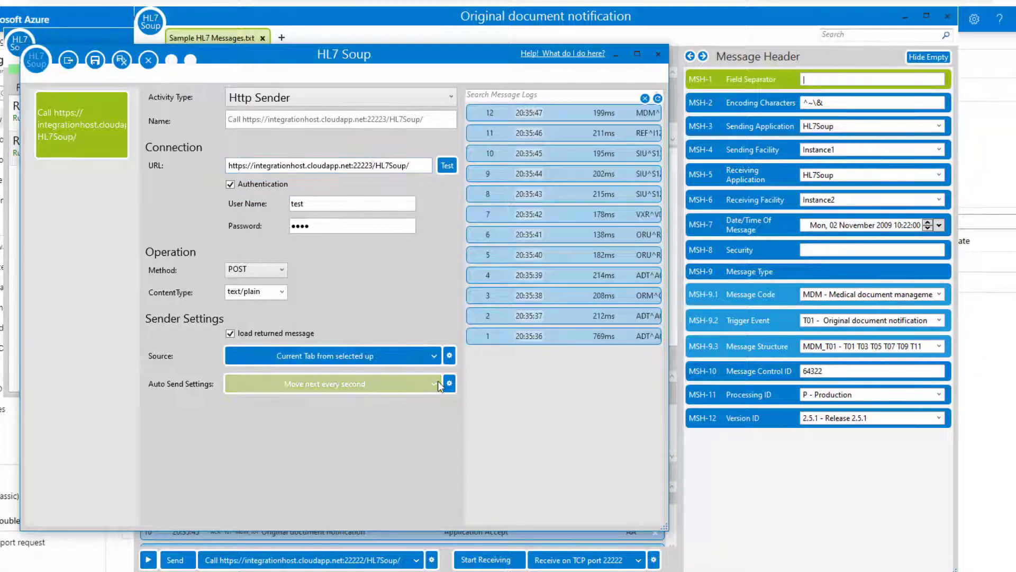
{"action": "left_click", "coordinate": [275, 421]}
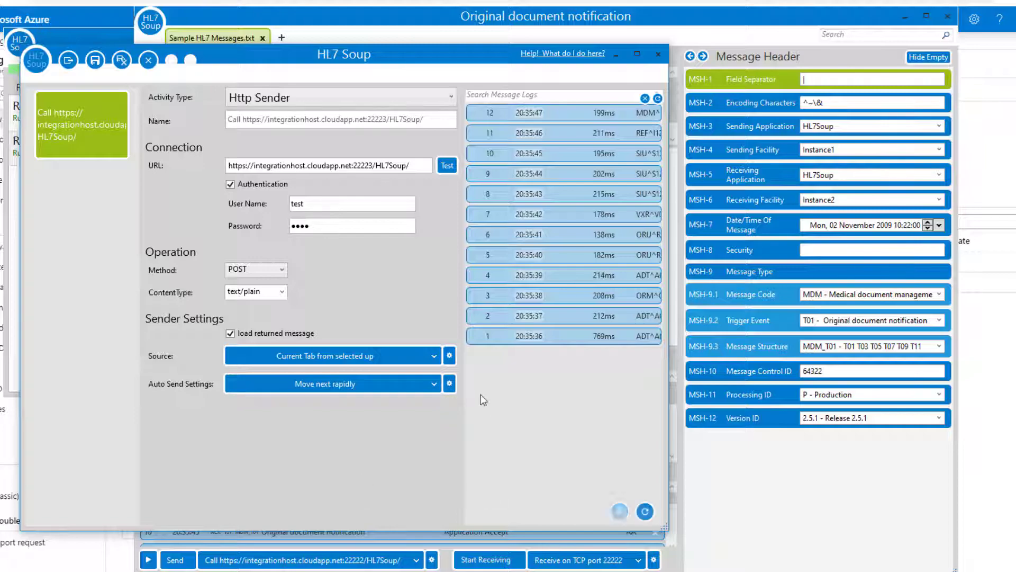
{"action": "left_click", "coordinate": [68, 60]}
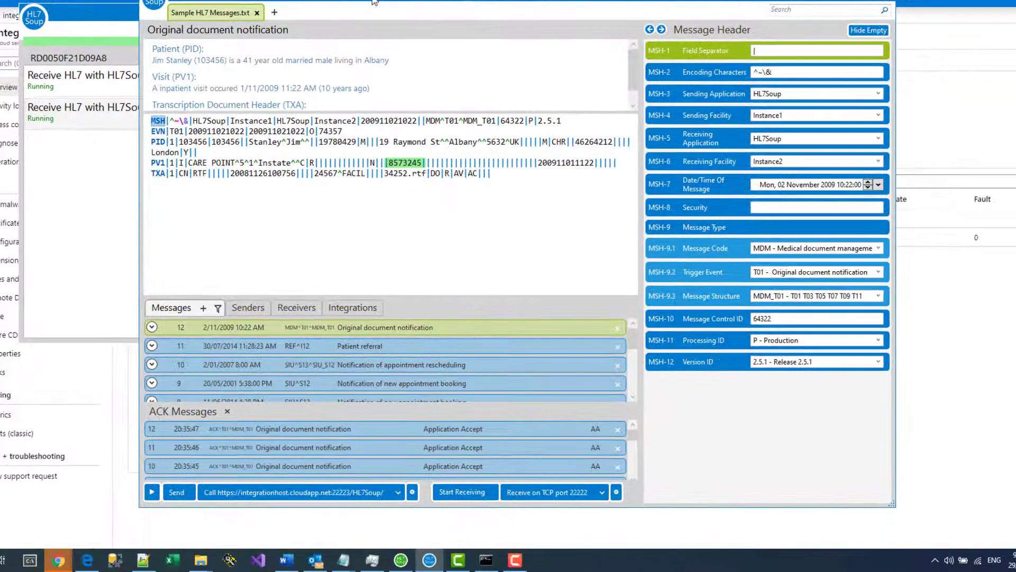
Auto-send from the first message, with 12 messages reaching the 22223 receiver.
{"action": "left_click_drag", "start_coordinate": [374, 1], "coordinate": [648, 31]}
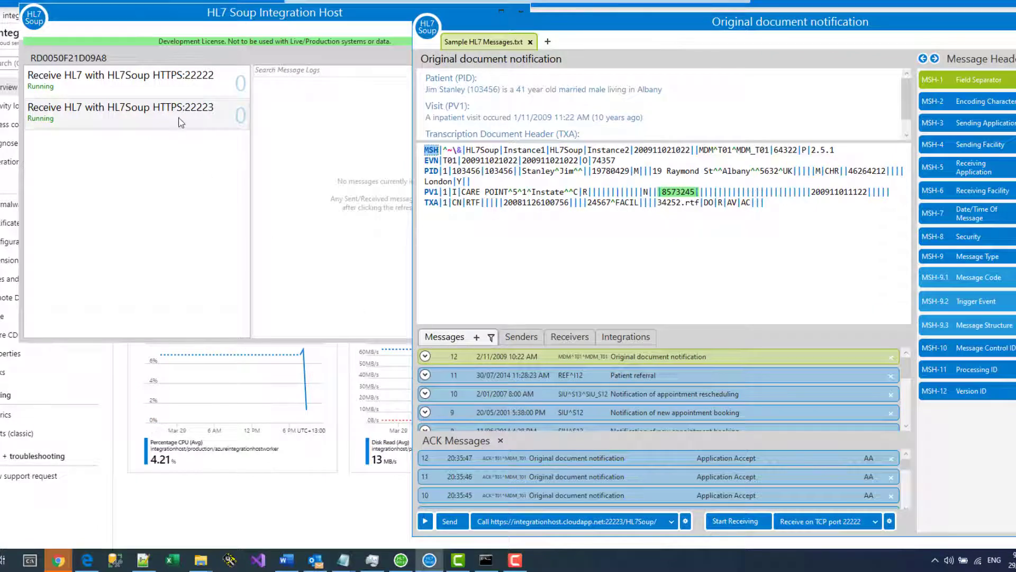
{"action": "left_click", "coordinate": [424, 521]}
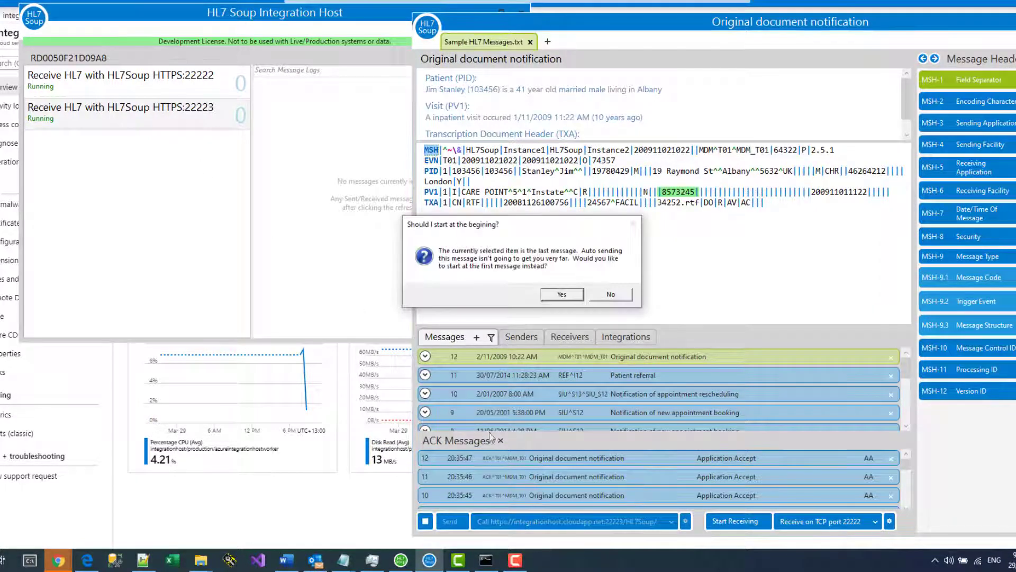
{"action": "left_click", "coordinate": [577, 296]}
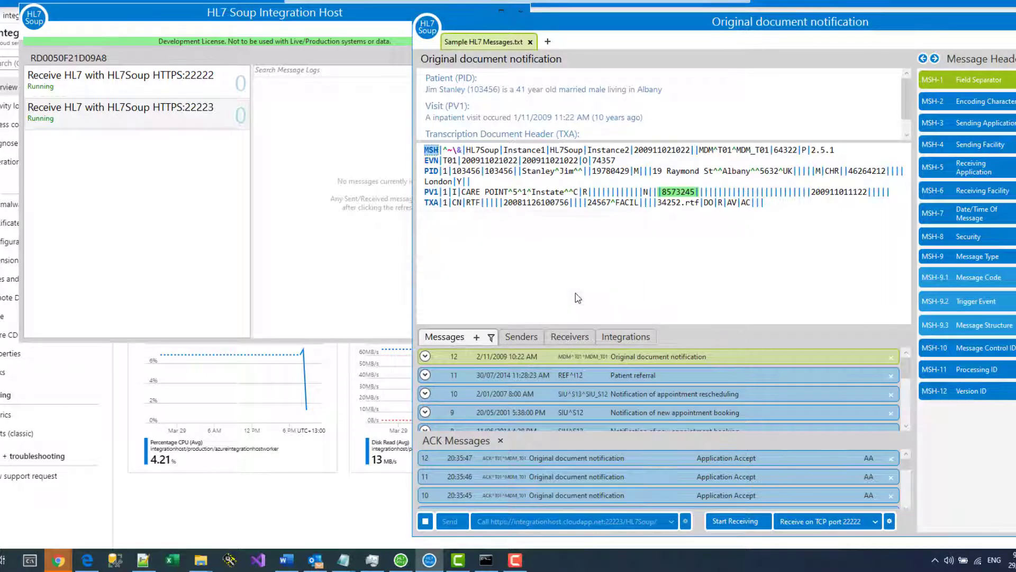